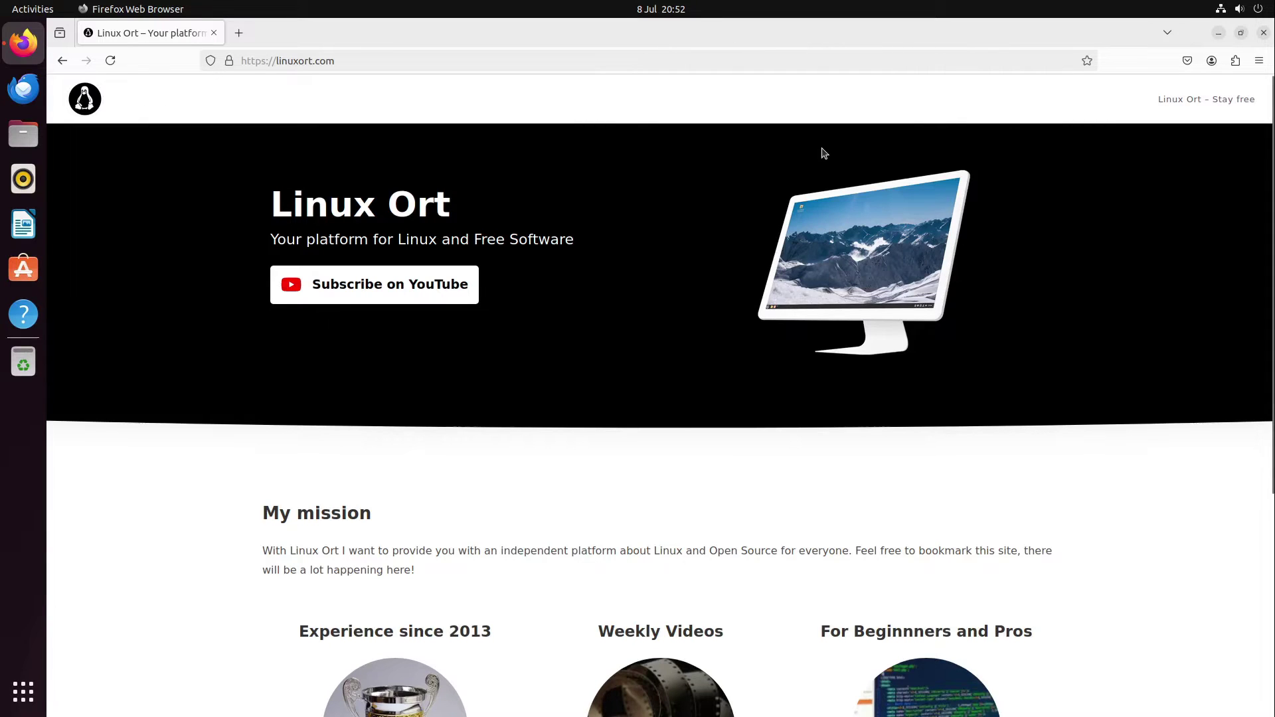
Close the Firefox window showing the Linux Ort website to reveal the Ubuntu desktop.
click(1263, 33)
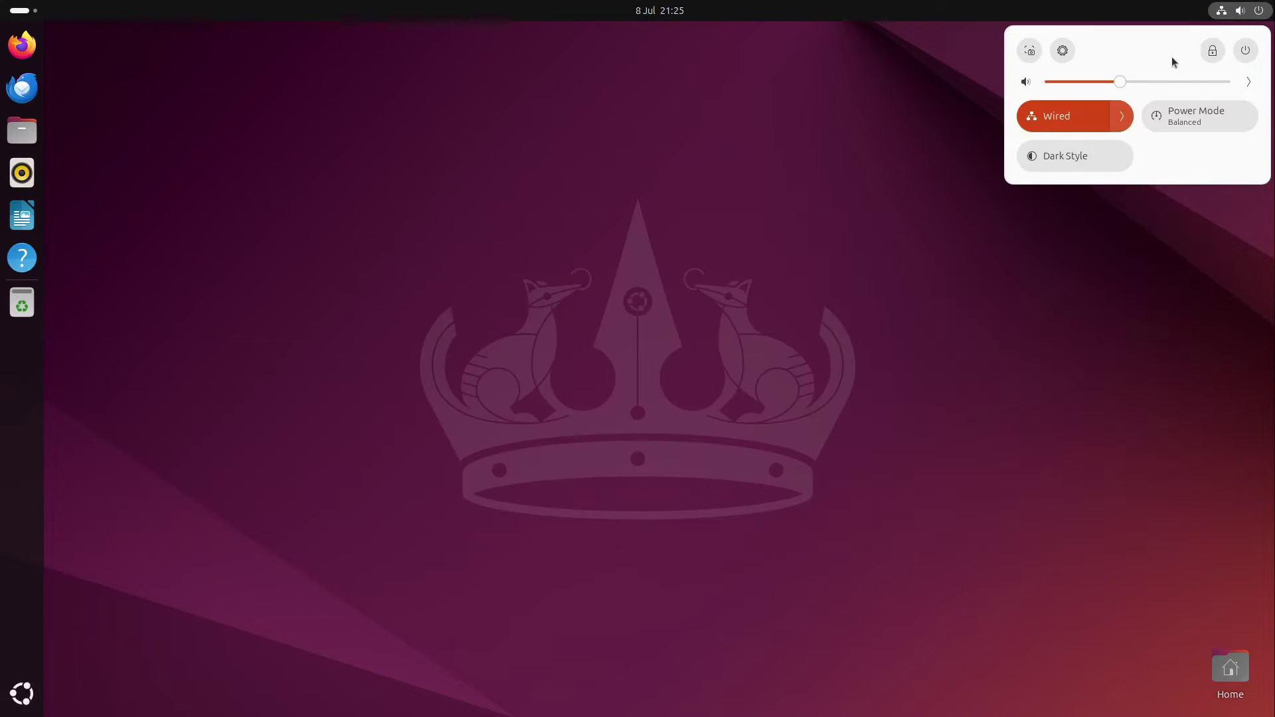
Set Blank Screen Delay to Never under Privacy & Security > Screen Lock.
click(1062, 50)
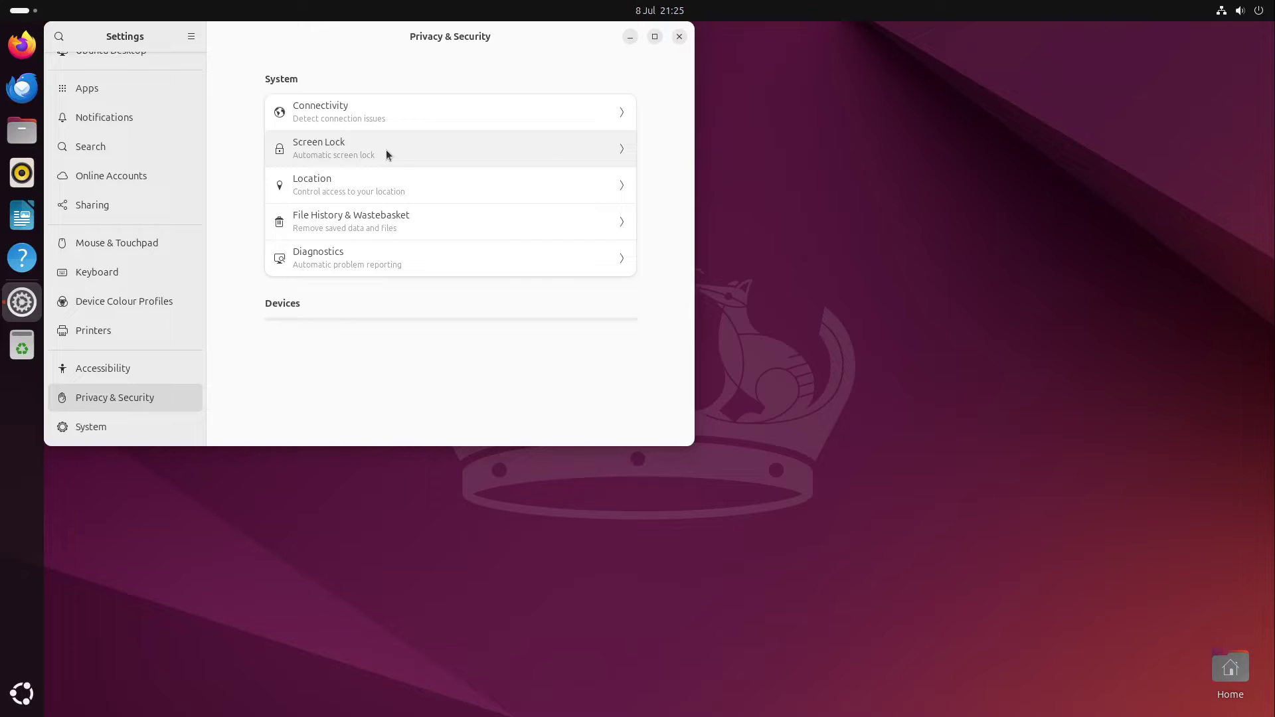
click(387, 152)
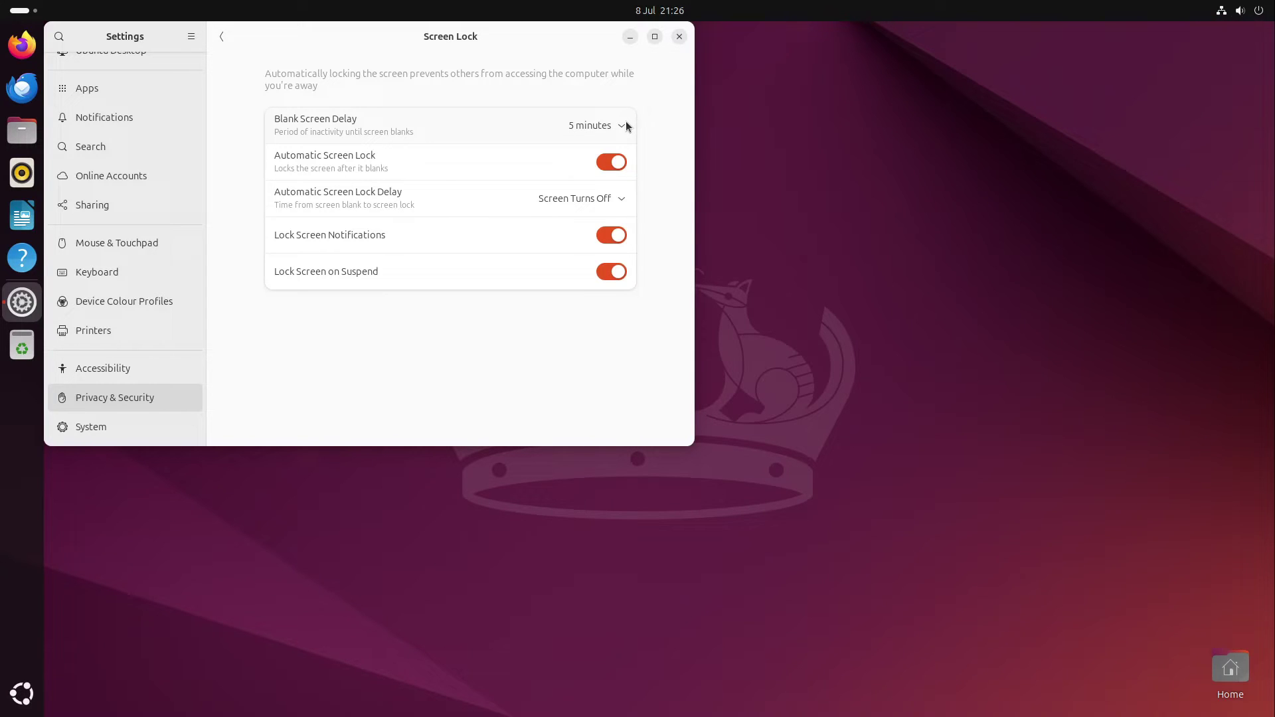
click(623, 126)
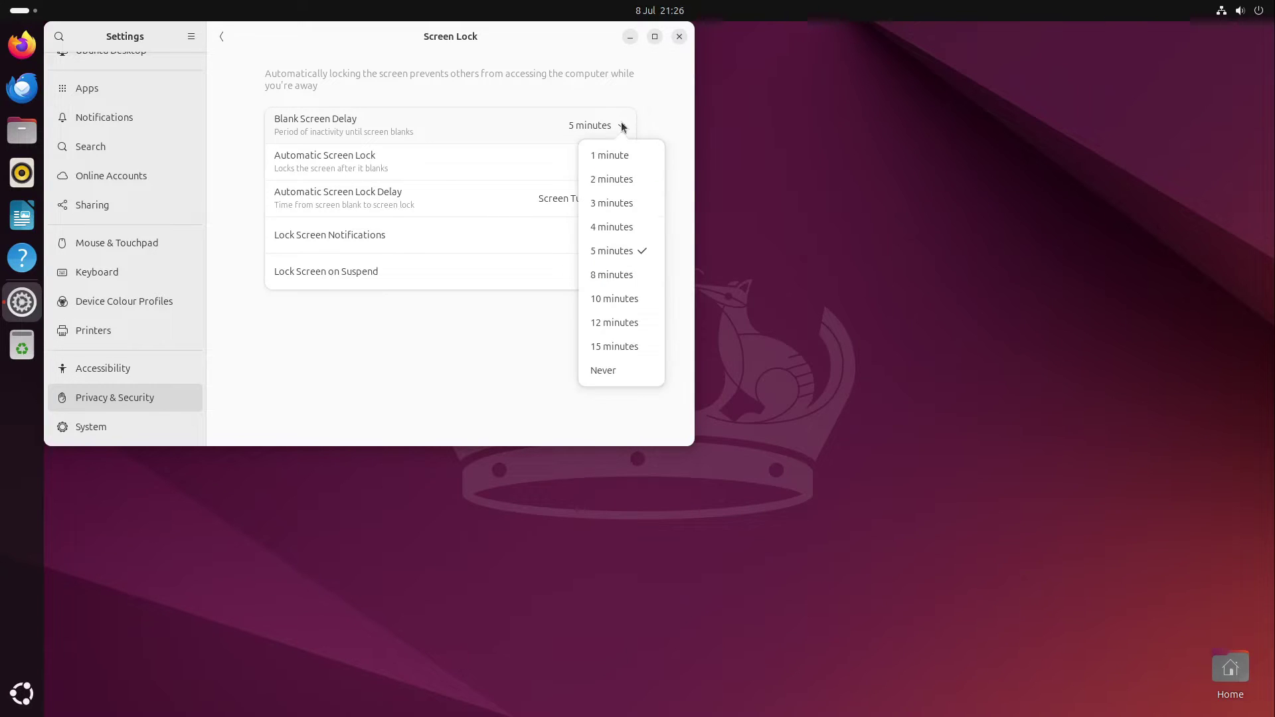
click(602, 372)
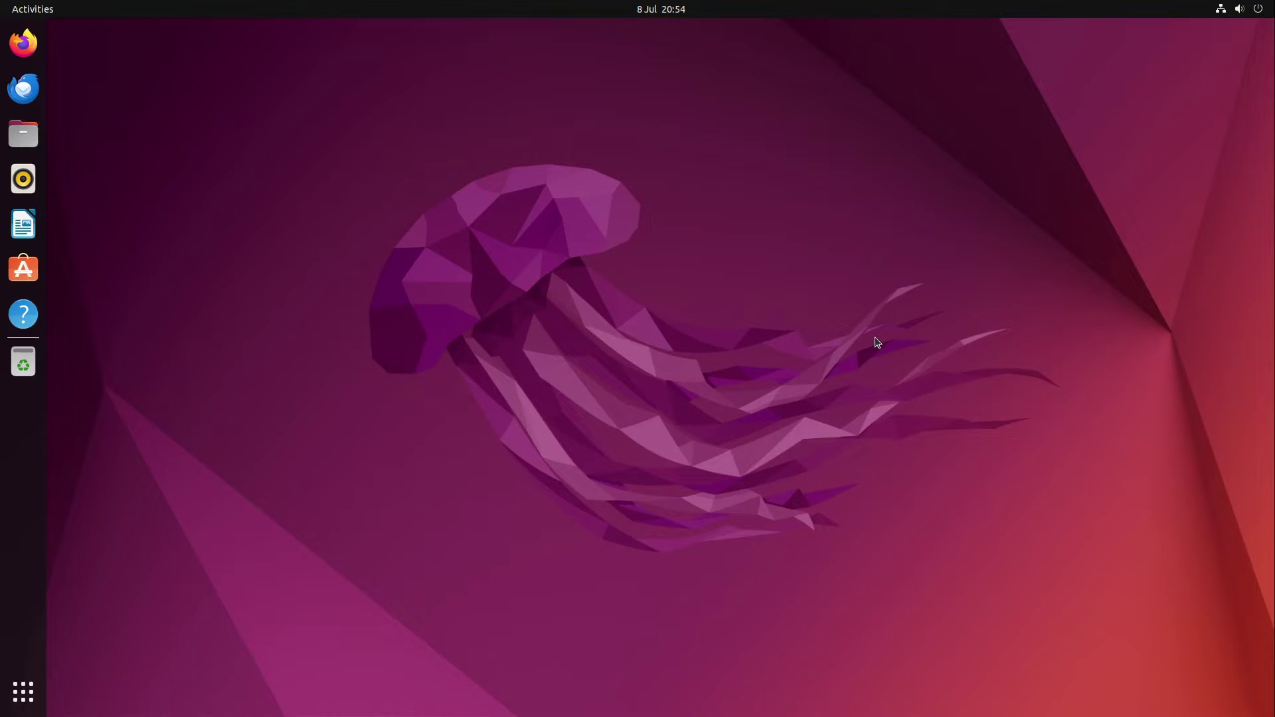
Launch Terminal and run sudo apt update with the password, showing 7 upgradable packages.
click(26, 691)
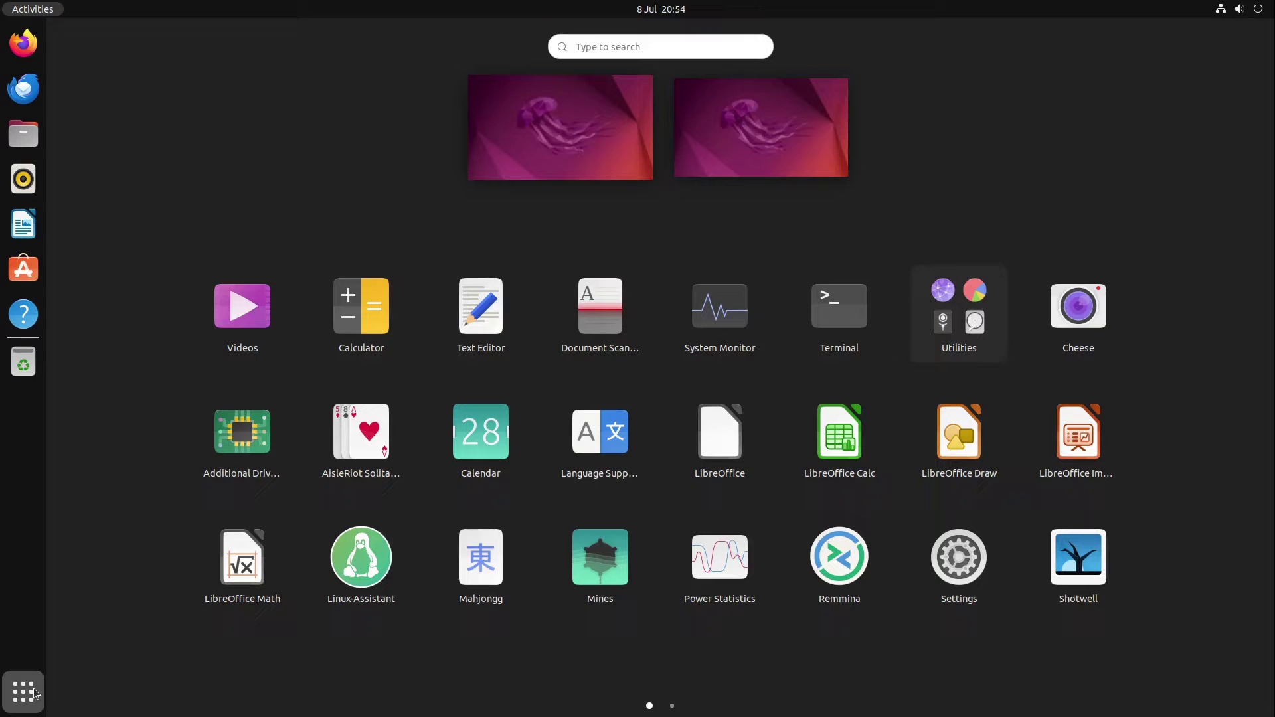
click(810, 339)
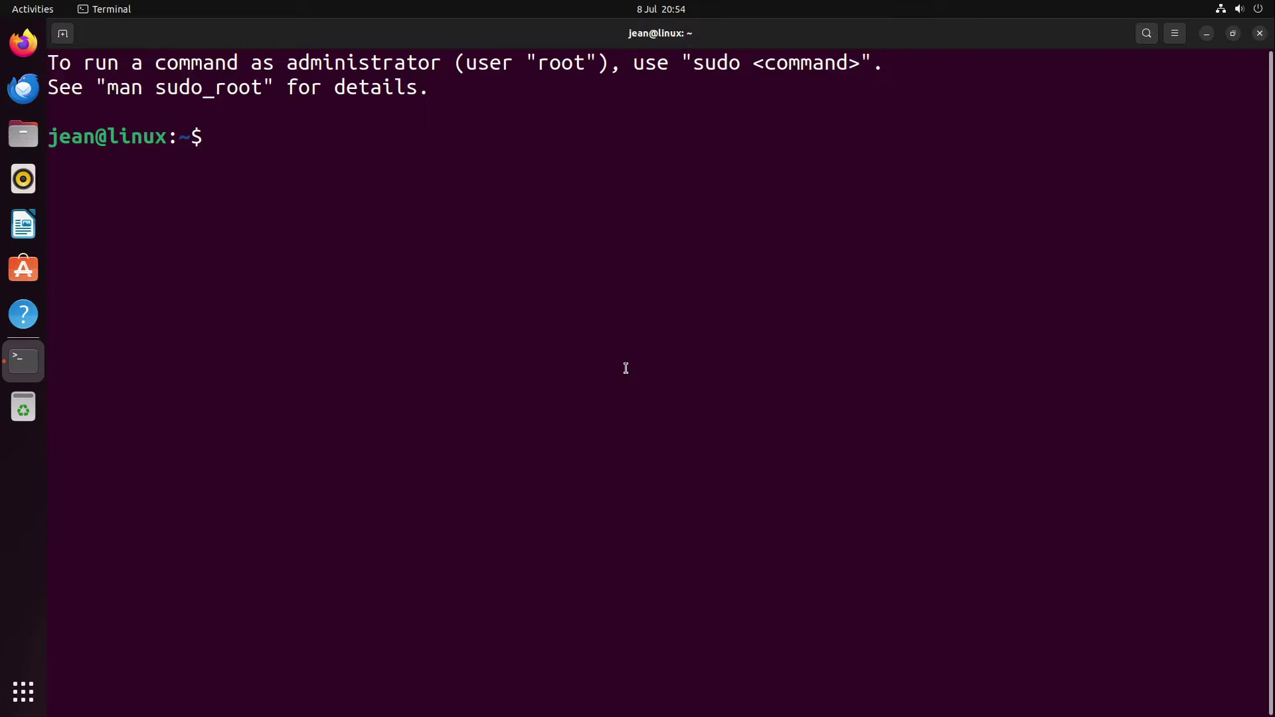
text(sud)
text(o apt )
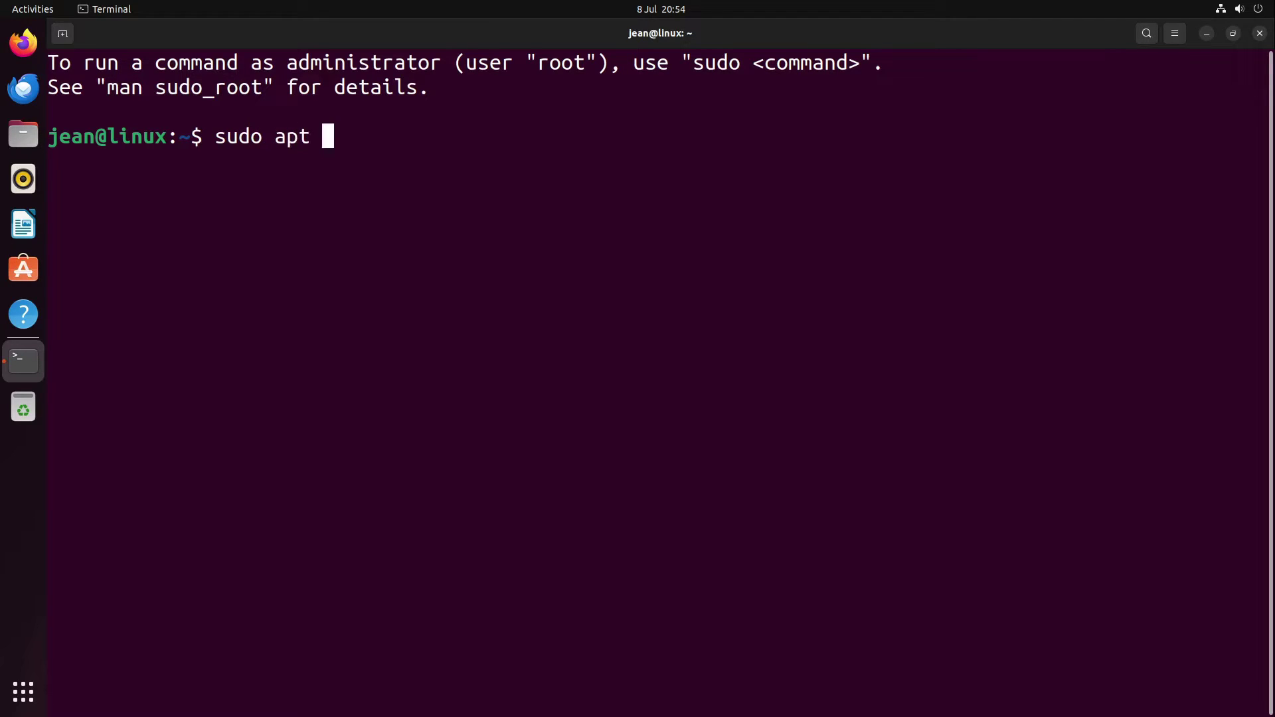
text(update)
key(Return)
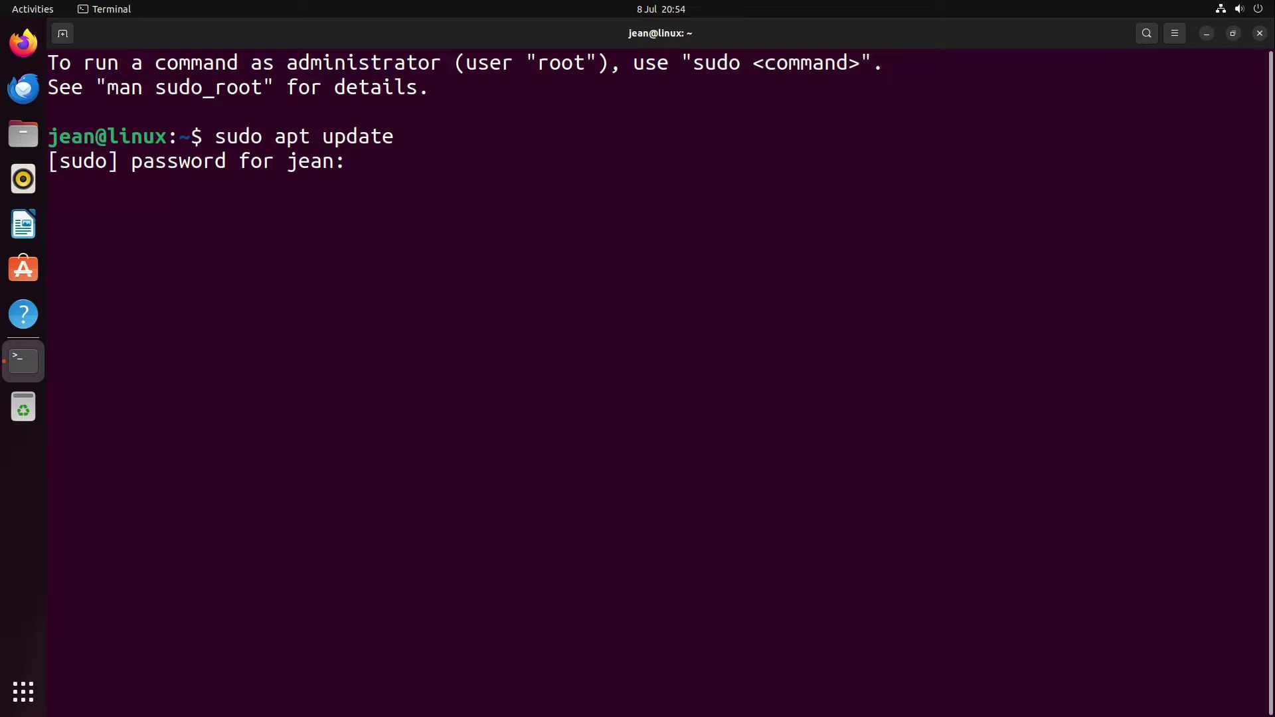
key(Return)
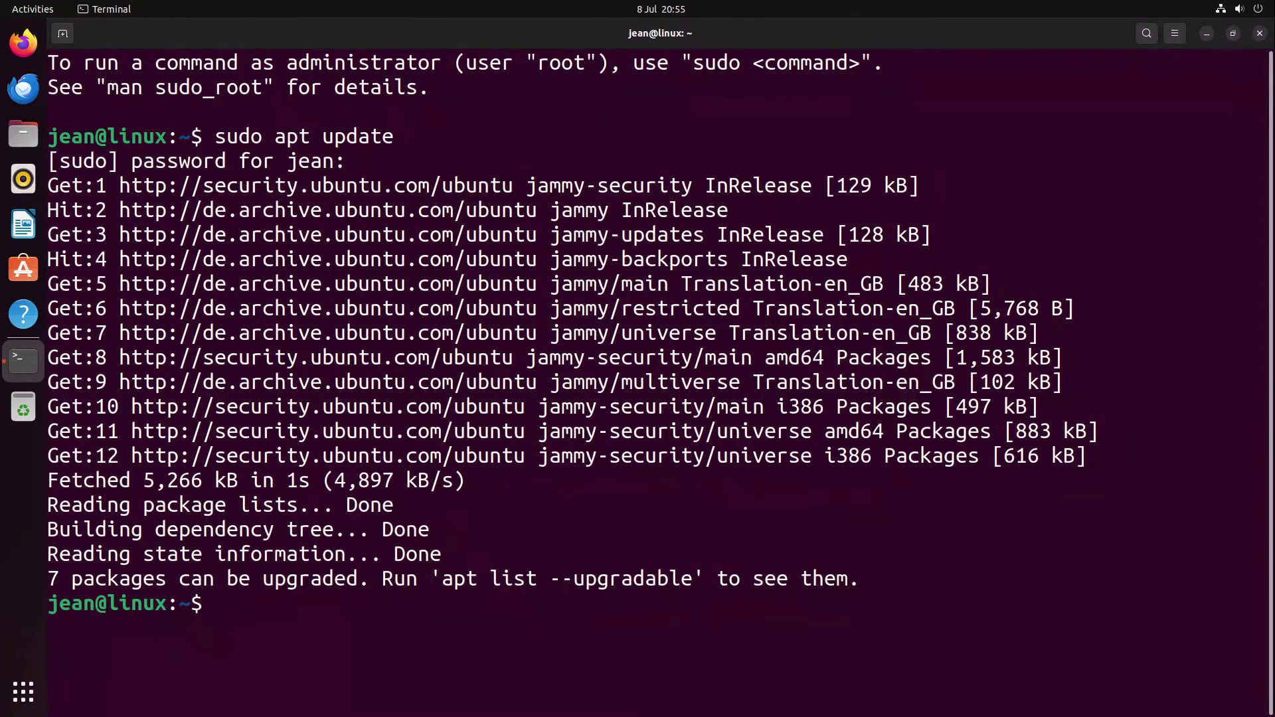
text(s)
text(udo apt upg)
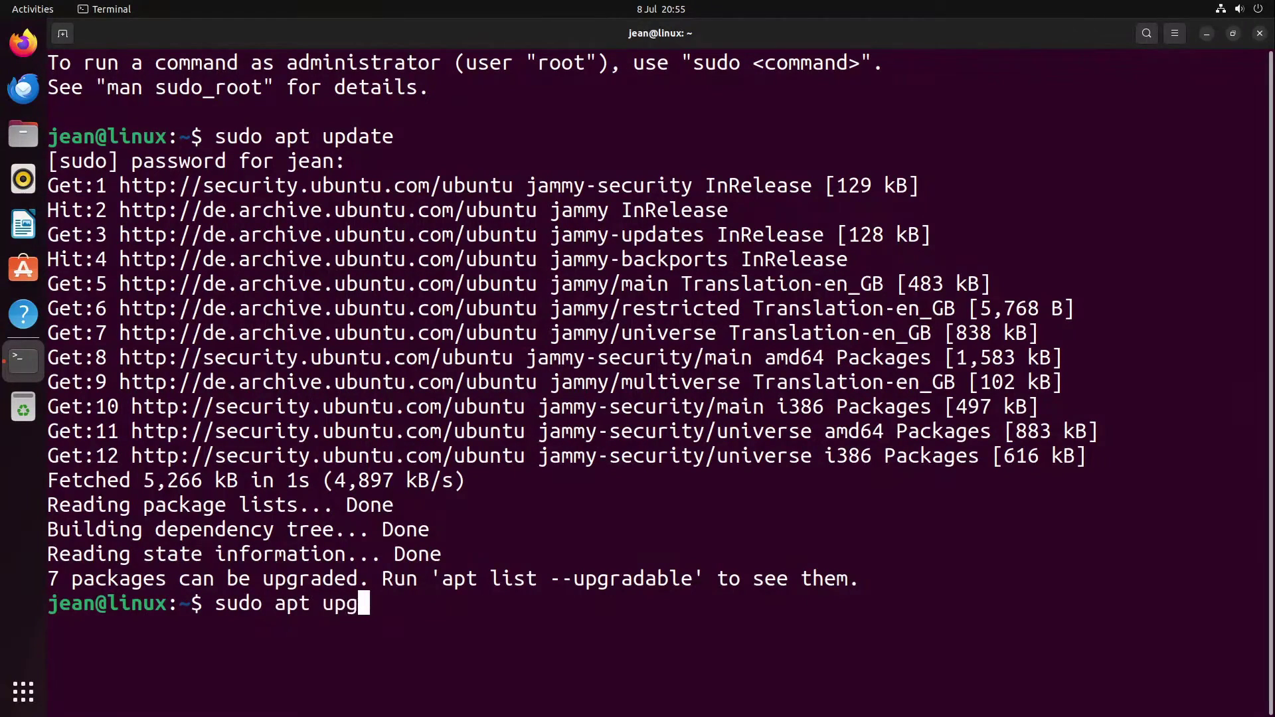
text(rade)
Run sudo apt upgrade: 0 packages upgraded, 7 kept back.
key(Return)
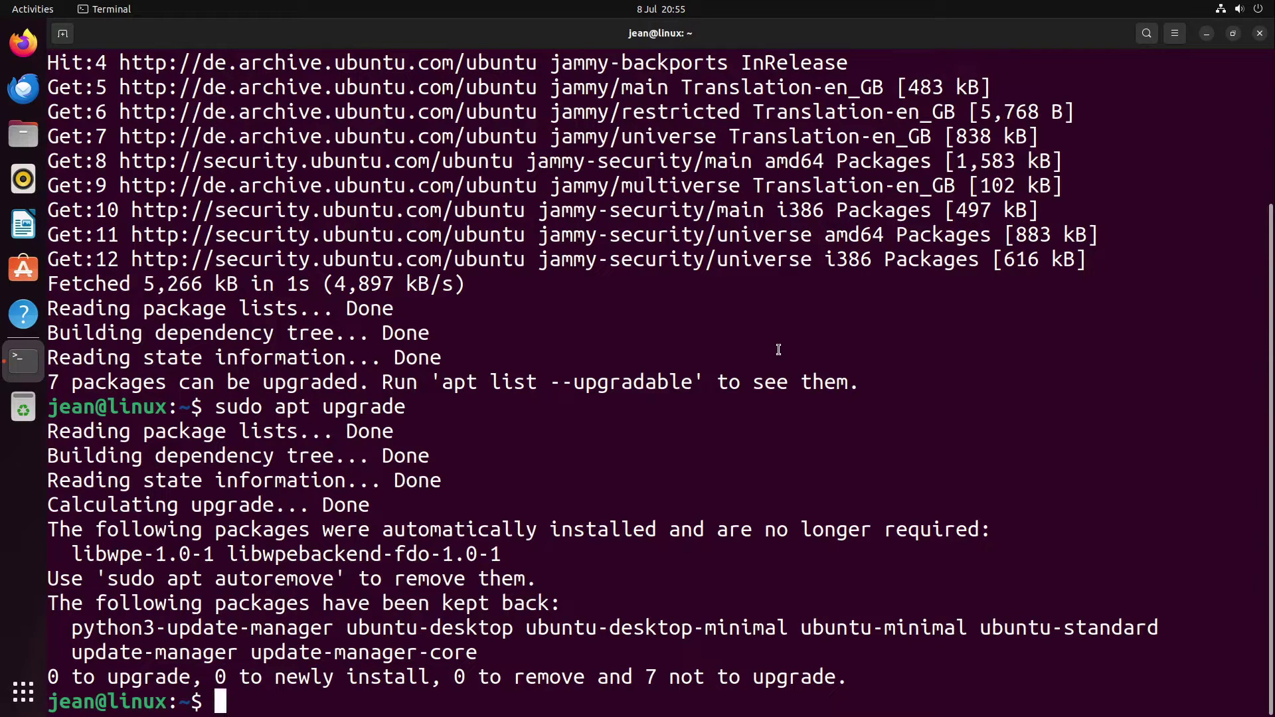
text(sudo apt install ub)
Clear the screen and install ubuntu-release-upgrader-core, which is already the newest version.
key(ctrl+l)
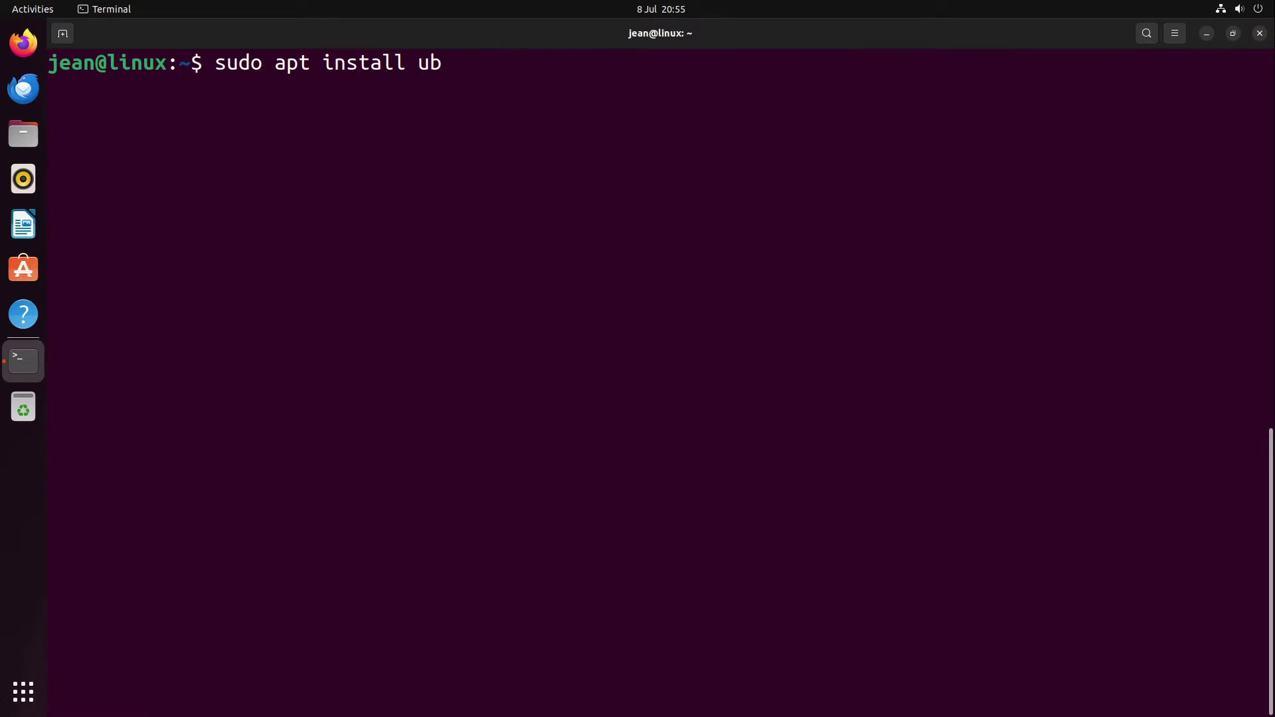
text(untu-release-upgrader-core)
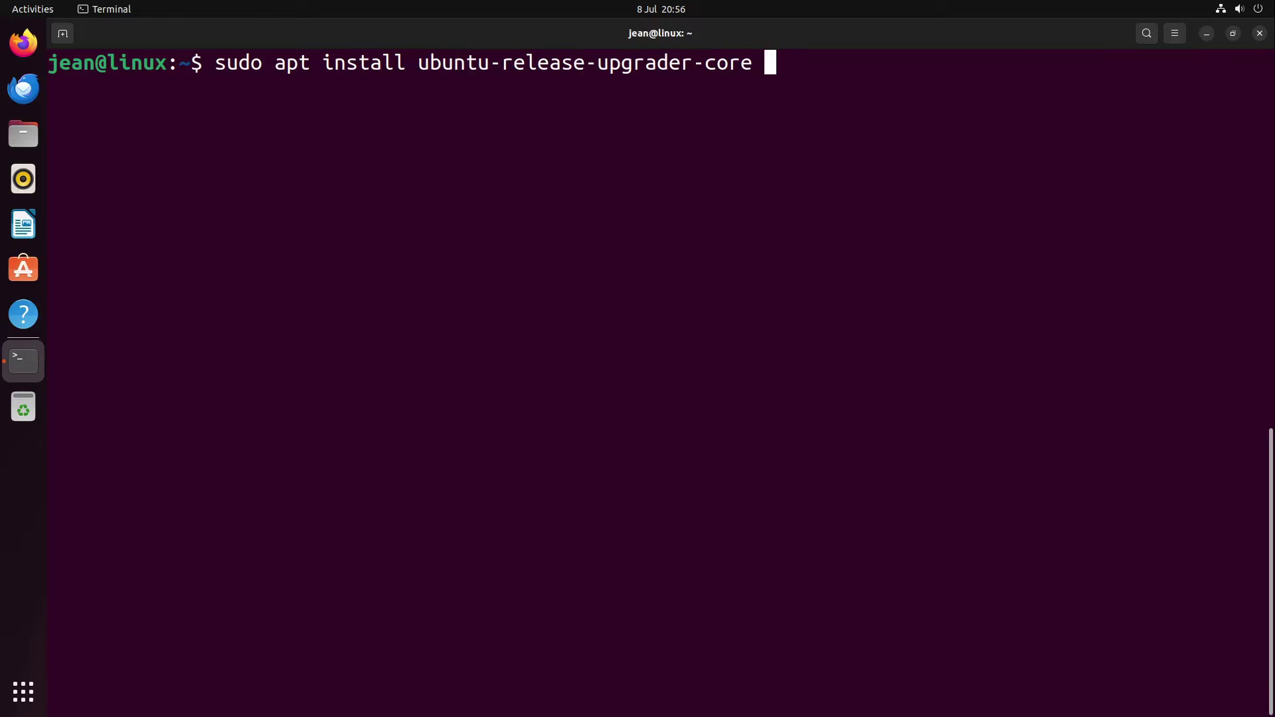
key(Return)
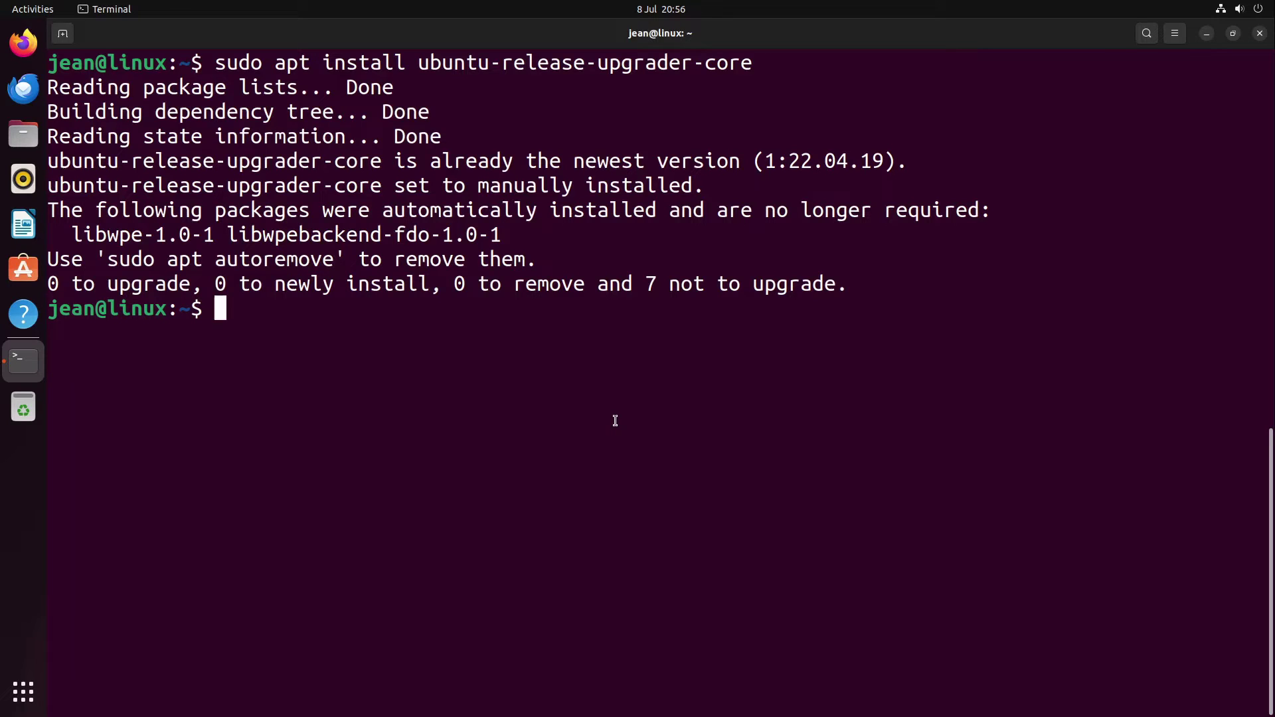
text(cat)
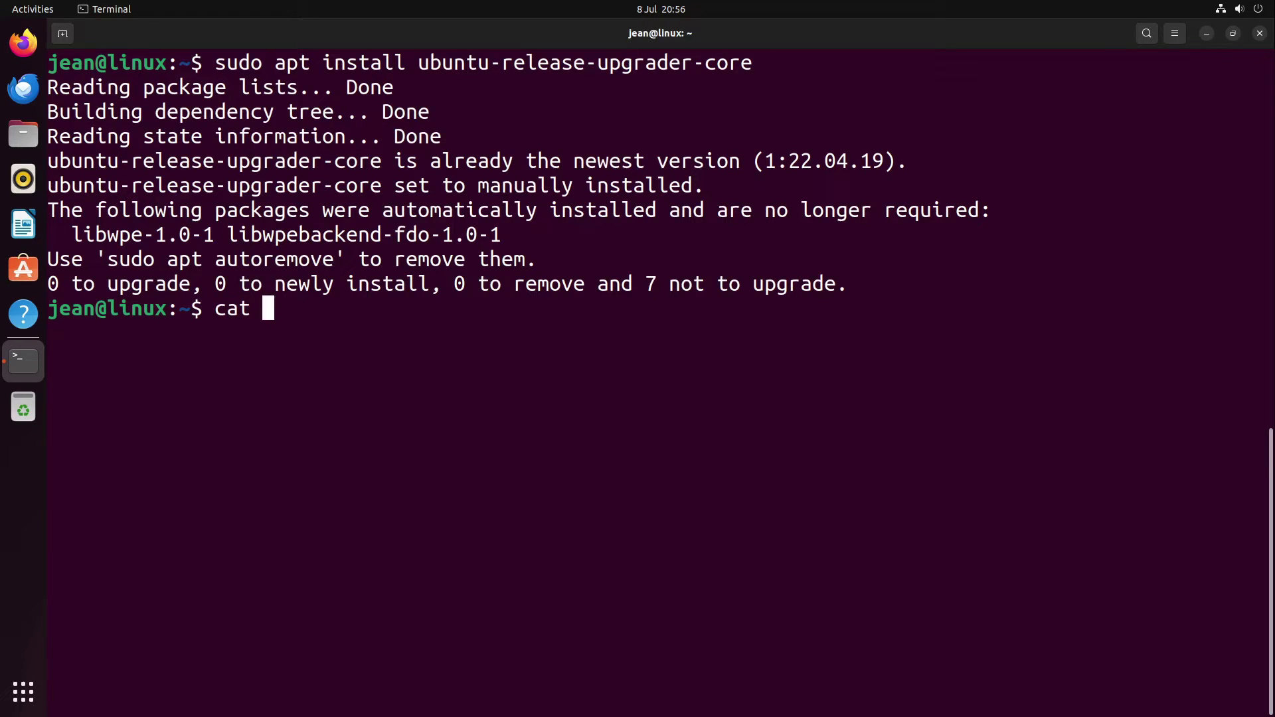
text( /etc/update-)
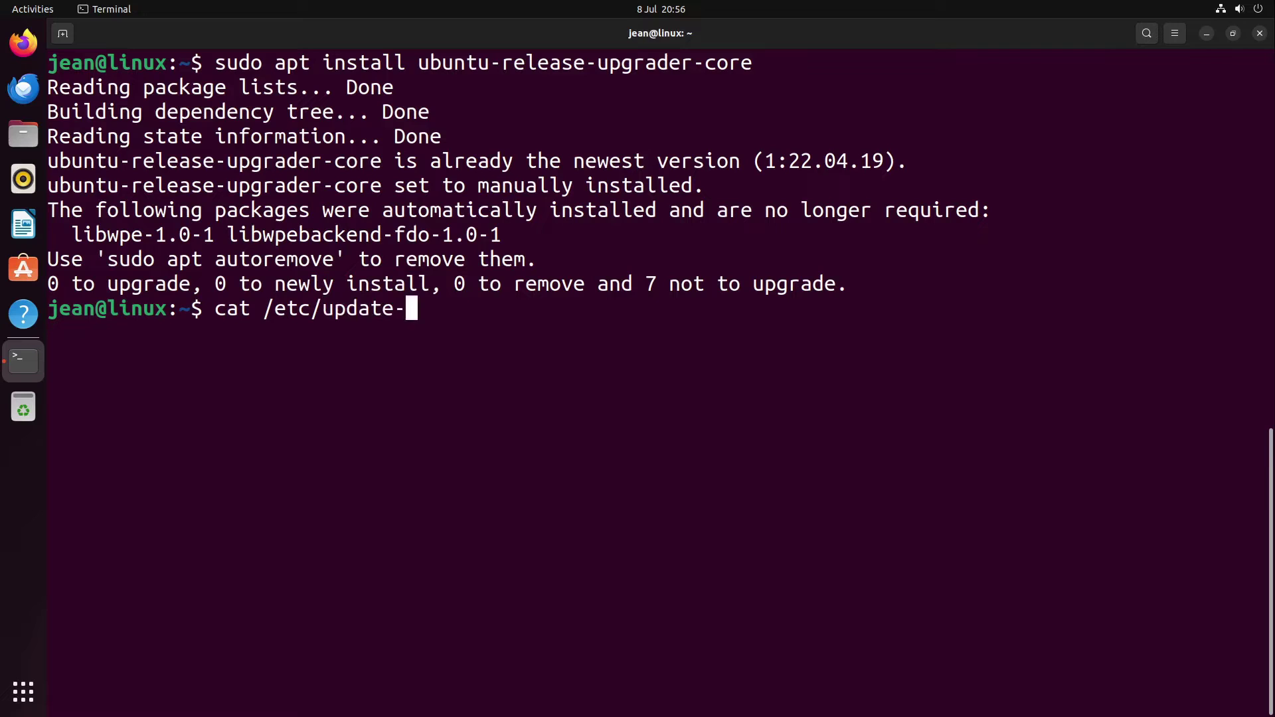
text(manager/release-upgrades)
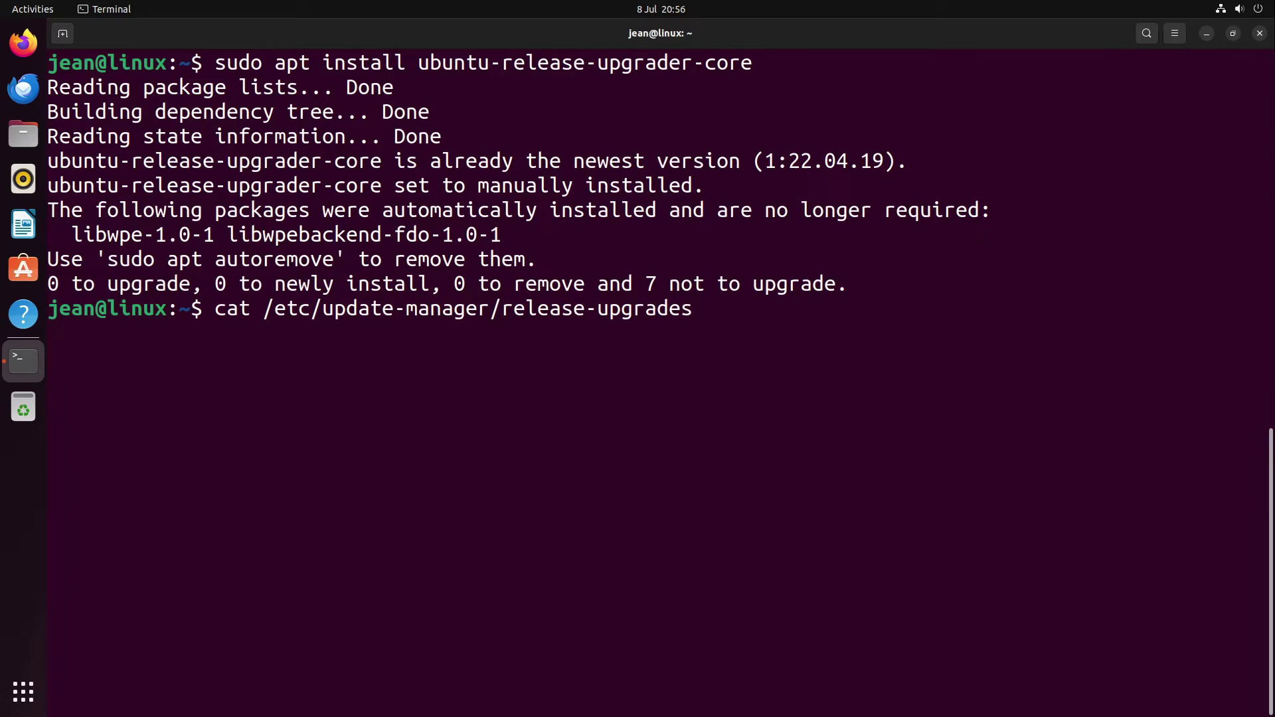
Display /etc/update-manager/release-upgrades, highlight Prompt=lts, and cancel a sudo nano command.
key(Return)
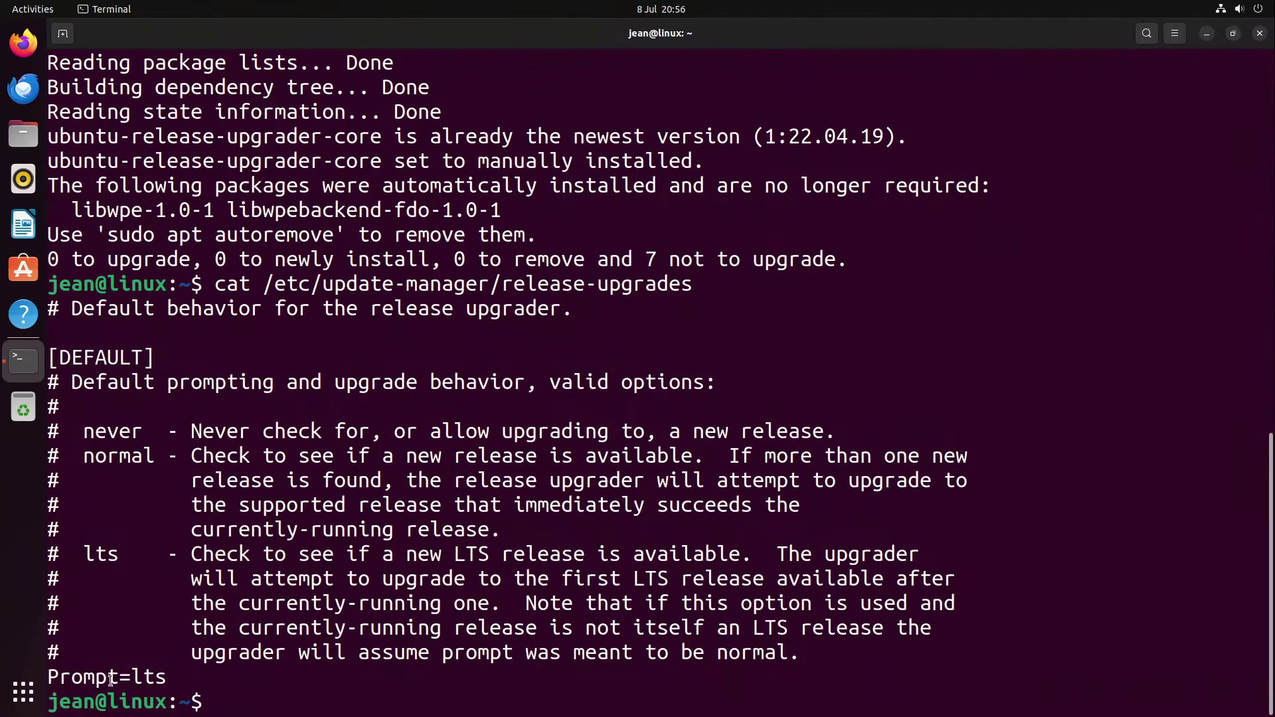
drag(47, 678, 161, 678)
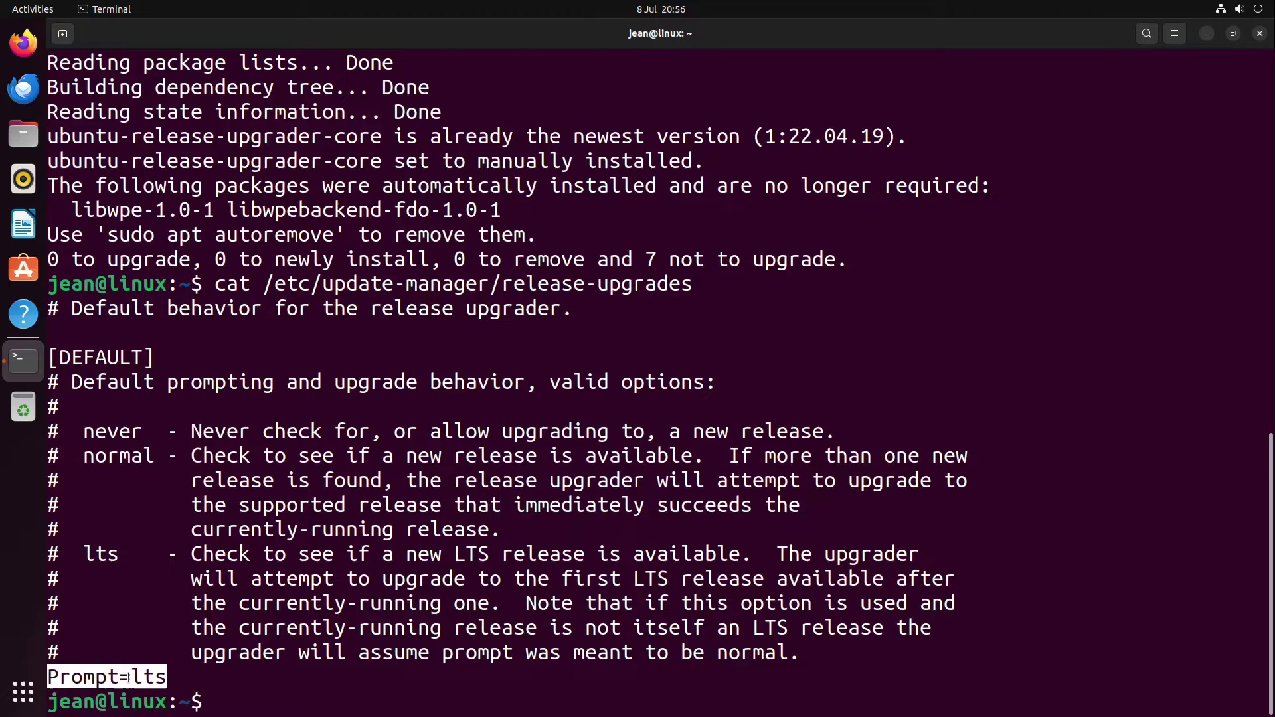
text(s)
text(udo nan)
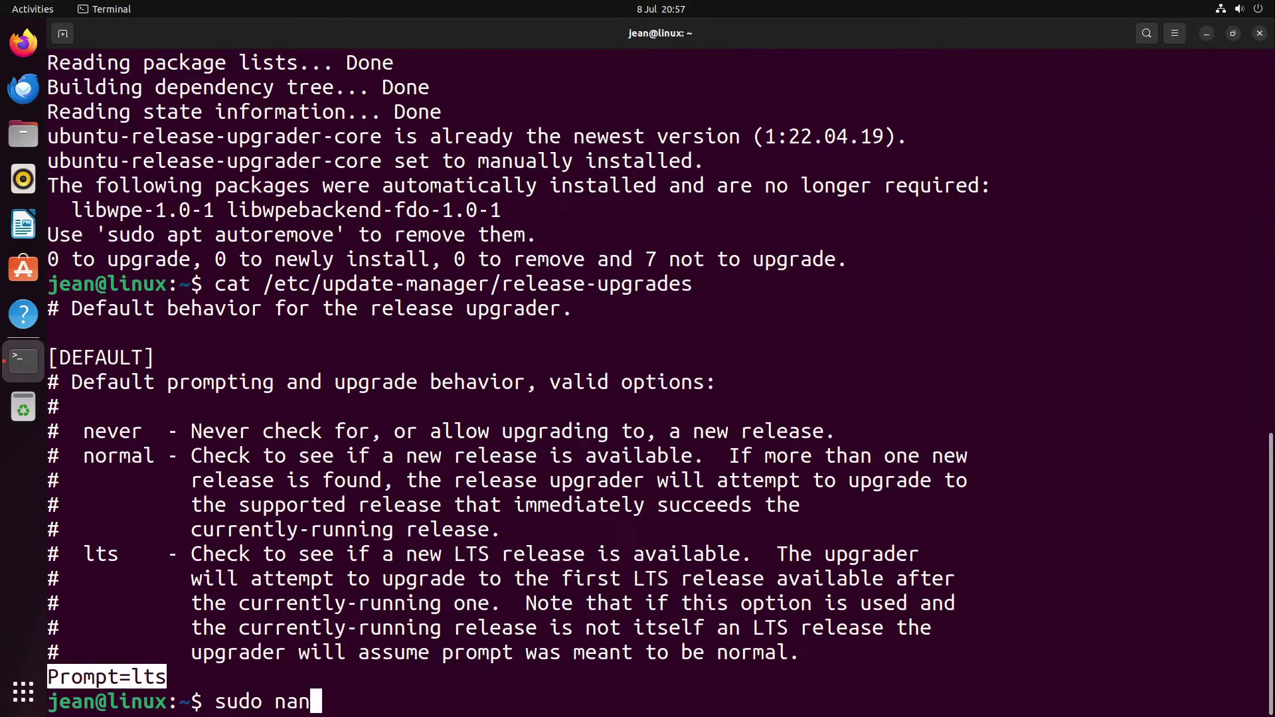
text(o /etc/update-ma)
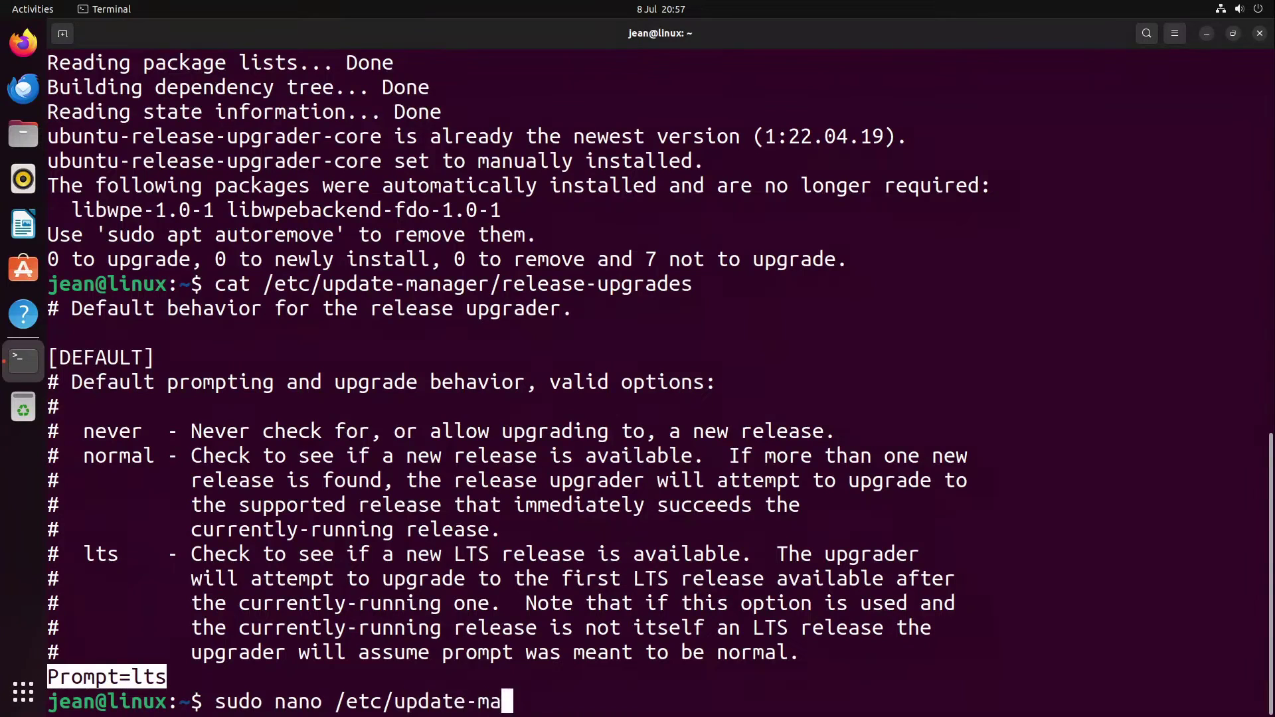
text(nager/re)
key(Tab)
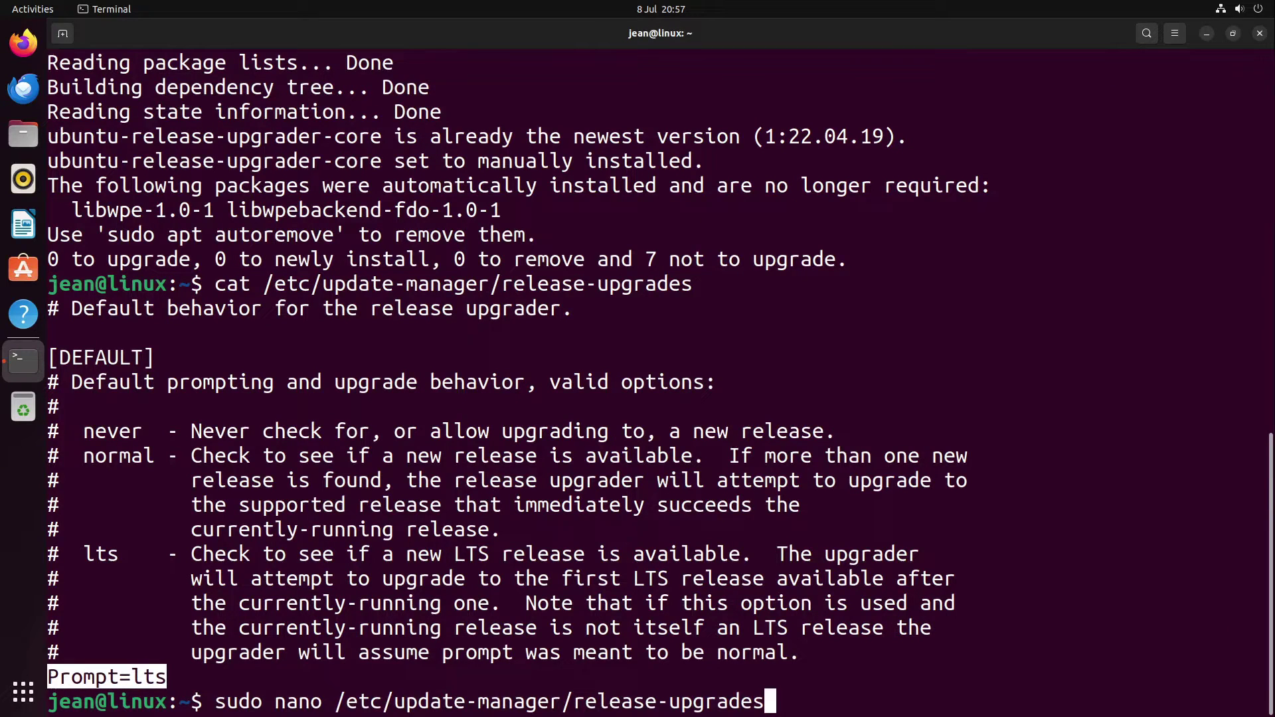
key(ctrl+c)
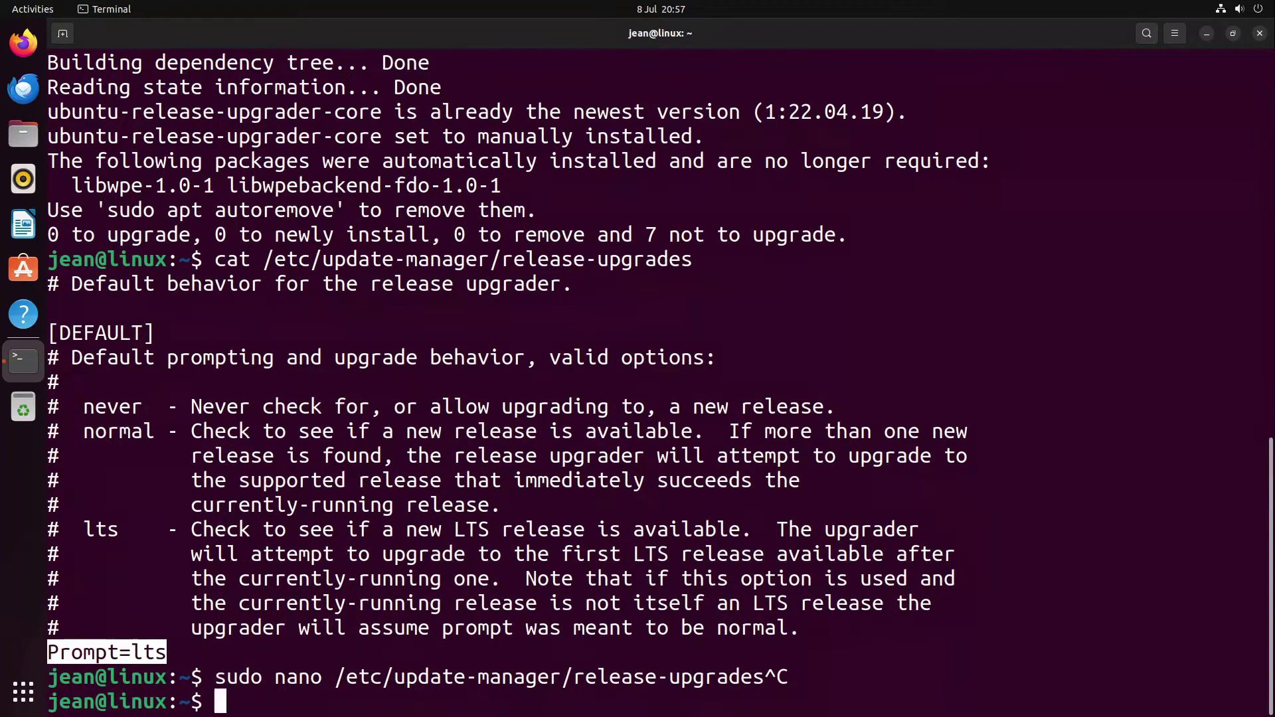
Clear the screen and leave sudo do-release-upgrade -d typed at the prompt, unrun.
click(788, 491)
key(ctrl+l)
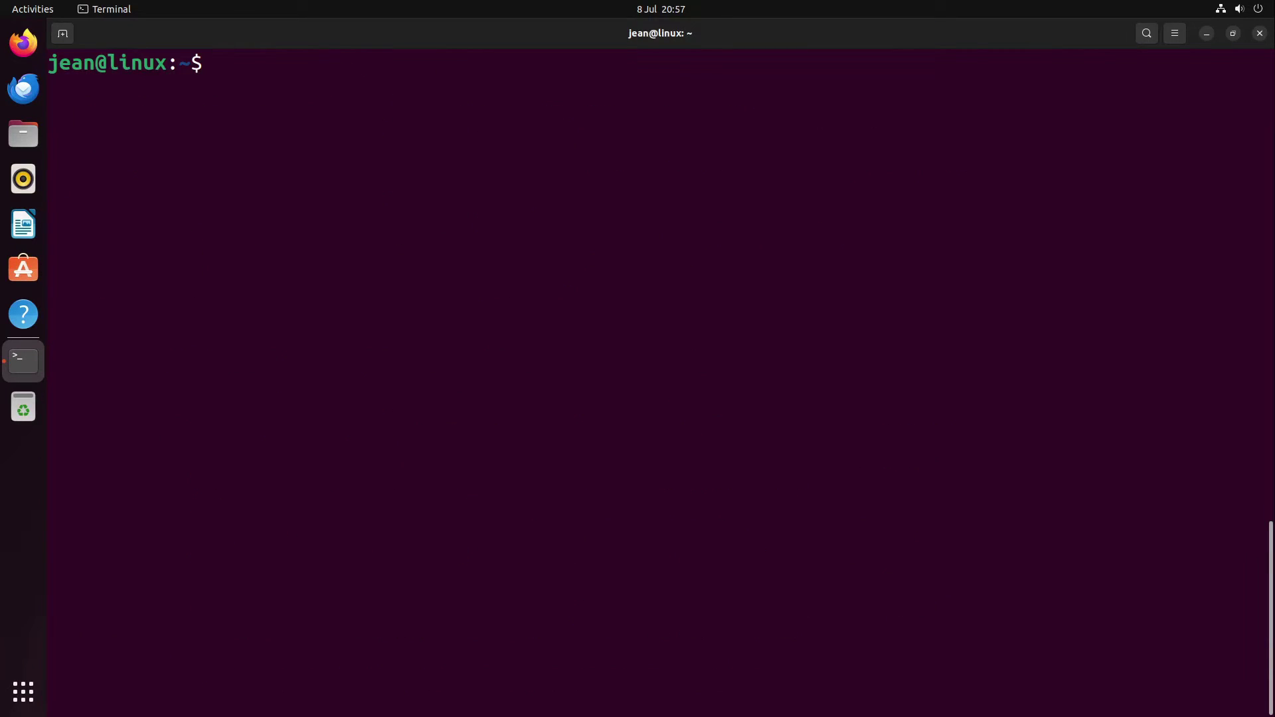
text(sudo do-re)
key(Tab)
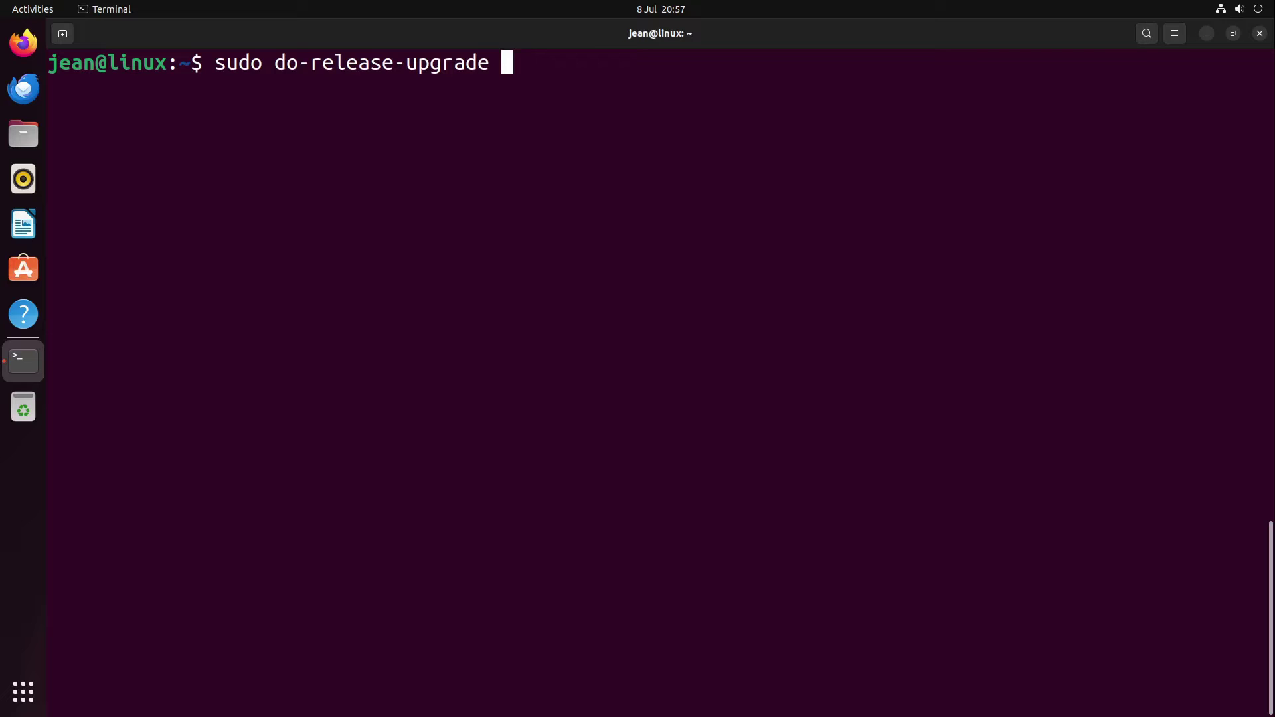
text(-)
text(d)
key(BackSpace)
key(BackSpace)
text(-d)
Run sudo do-release-upgrade -d, highlight the Ubuntu 24.04 LTS welcome, and answer y.
key(Return)
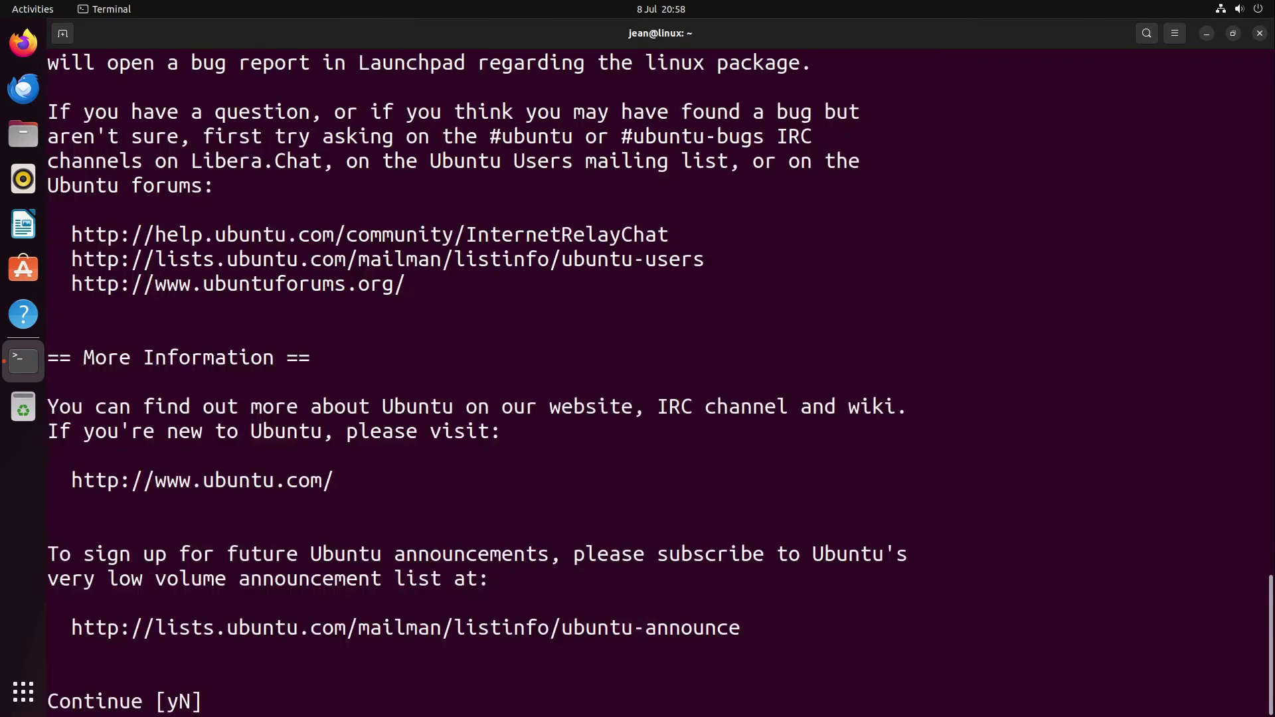
scroll(457, 311, up, 5)
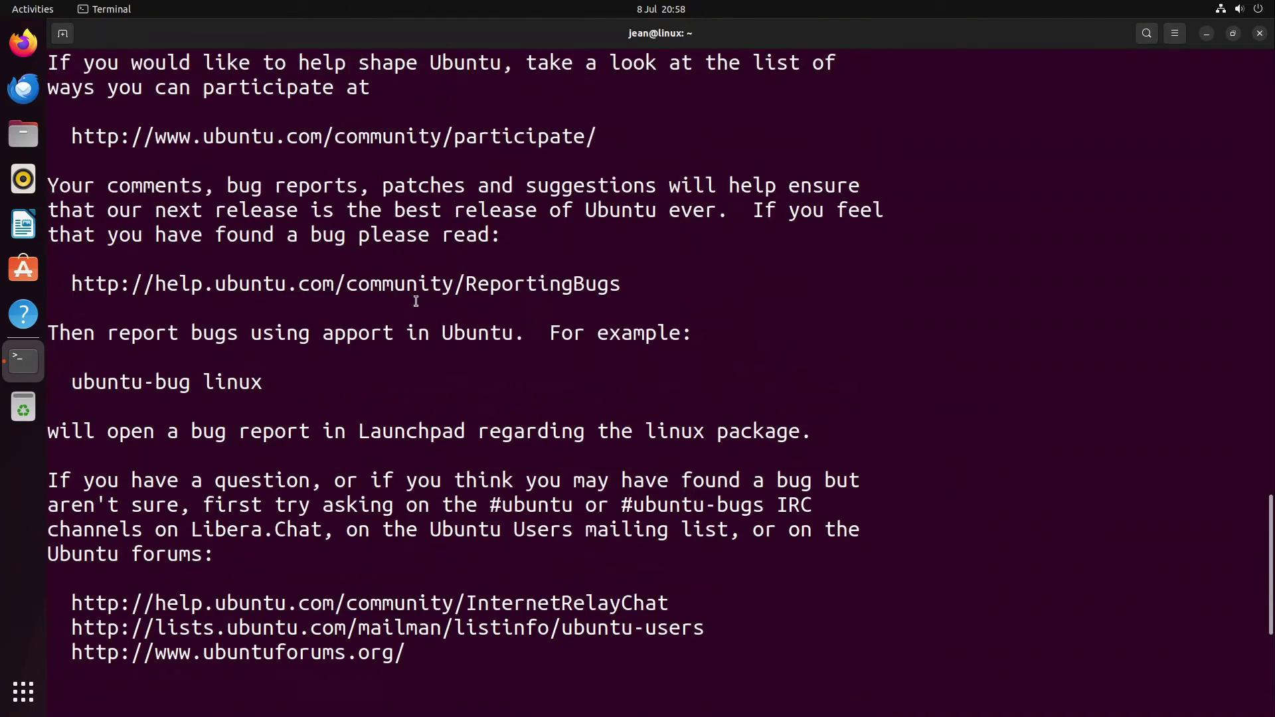
scroll(416, 299, up, 4)
scroll(402, 299, up, 6)
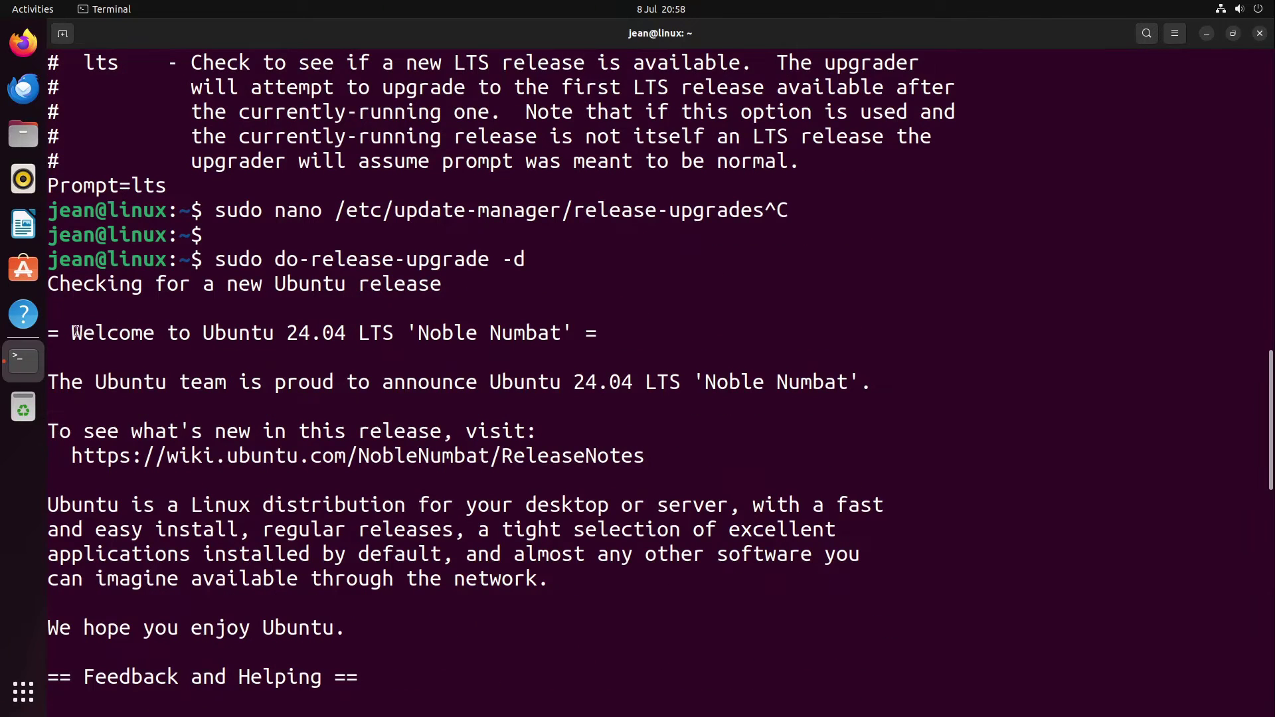
drag(72, 333, 565, 332)
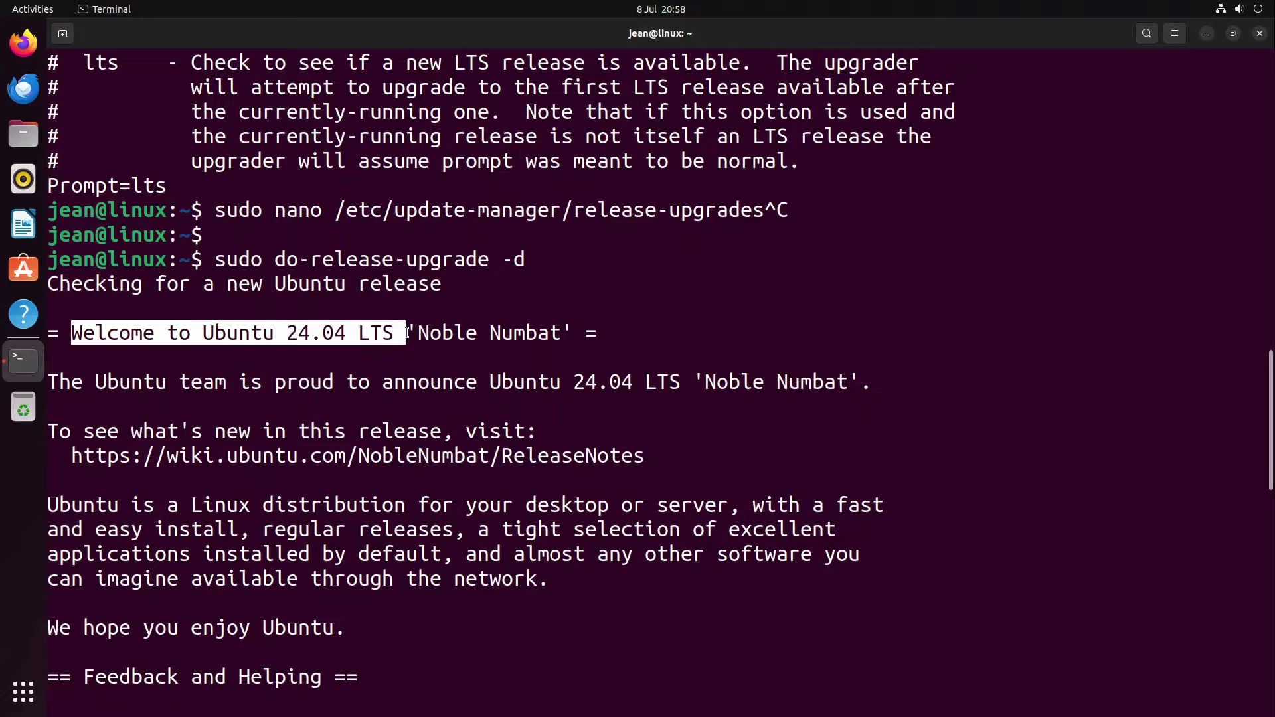
scroll(558, 333, down, 3)
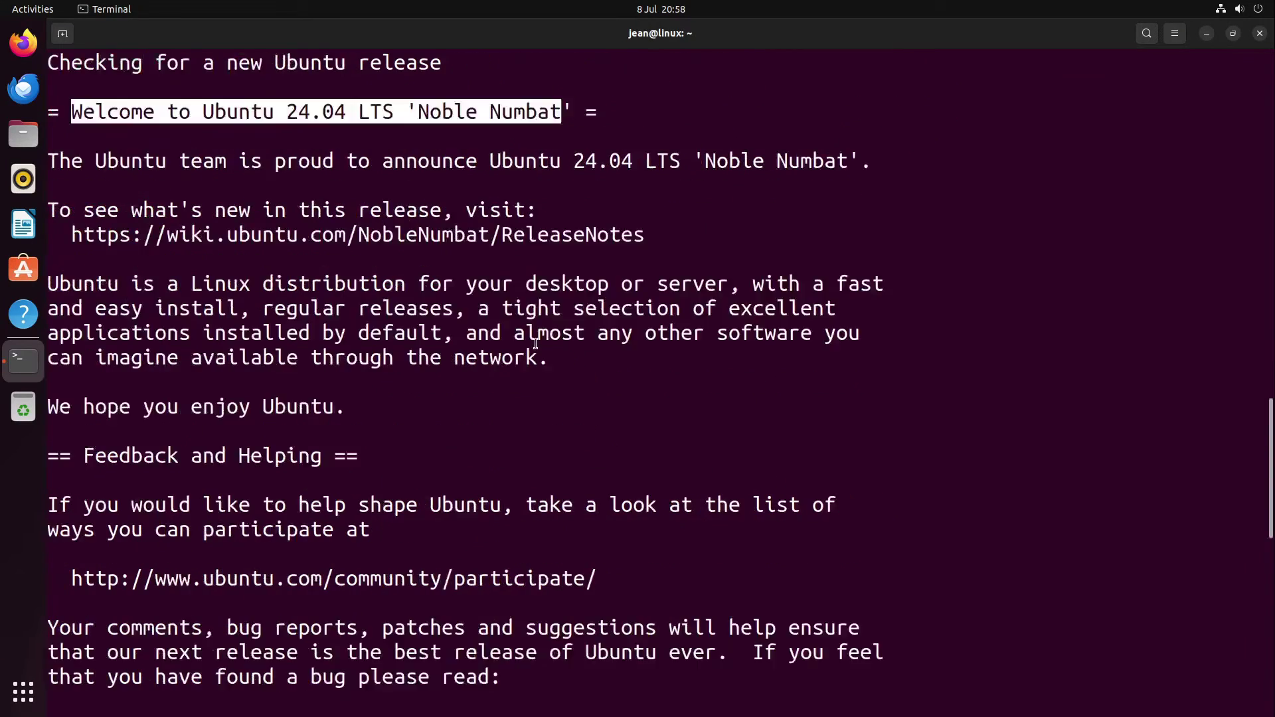
scroll(538, 333, down, 6)
scroll(538, 333, down, 3)
scroll(498, 375, down, 1)
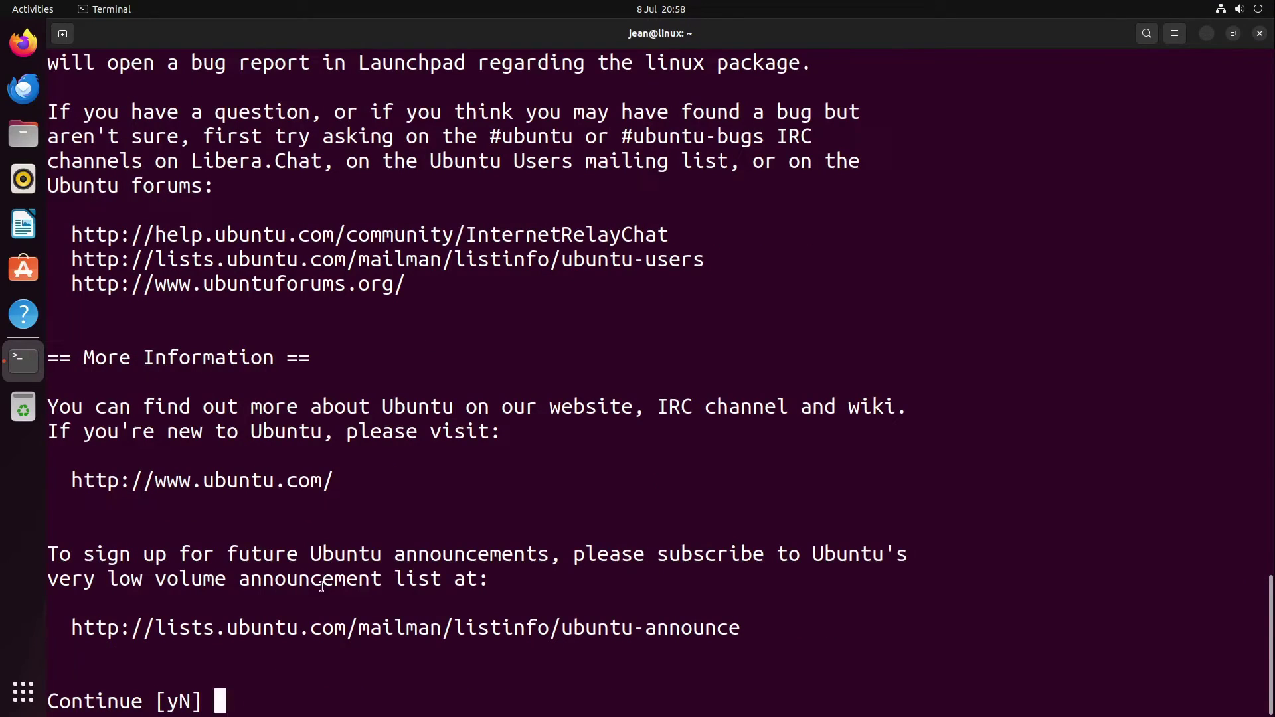
text(y)
key(Return)
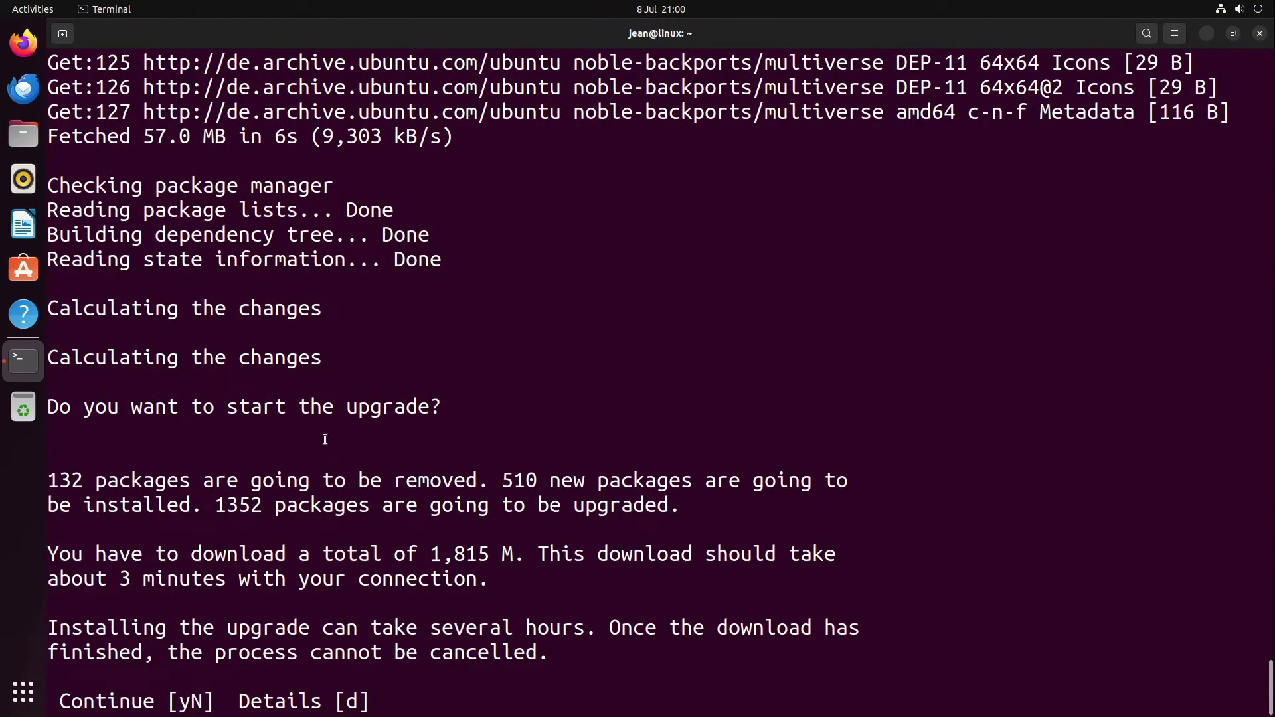
Highlight the 132/510/1352 package counts and 1,815 M download, then confirm the upgrade.
mouse_move(47, 480)
mouse_down()
mouse_move(495, 494)
mouse_move(526, 480)
mouse_move(674, 480)
mouse_move(205, 507)
mouse_move(692, 505)
mouse_up()
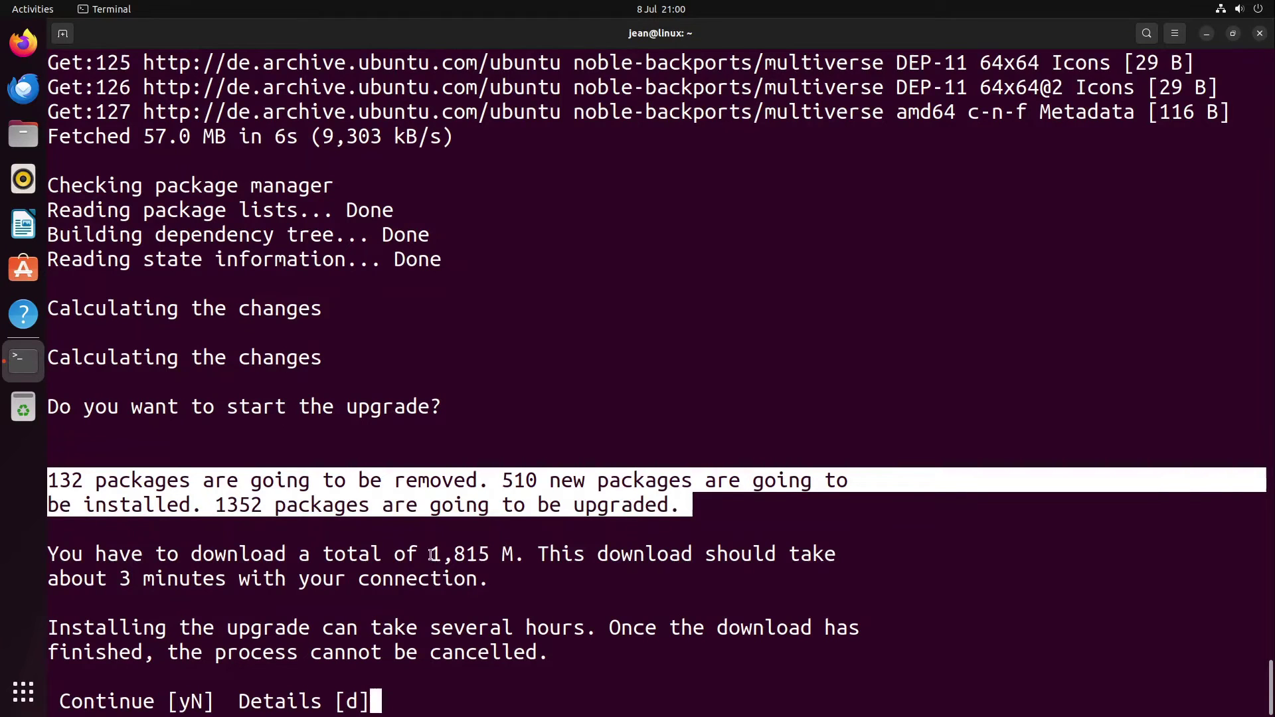
drag(432, 554, 514, 554)
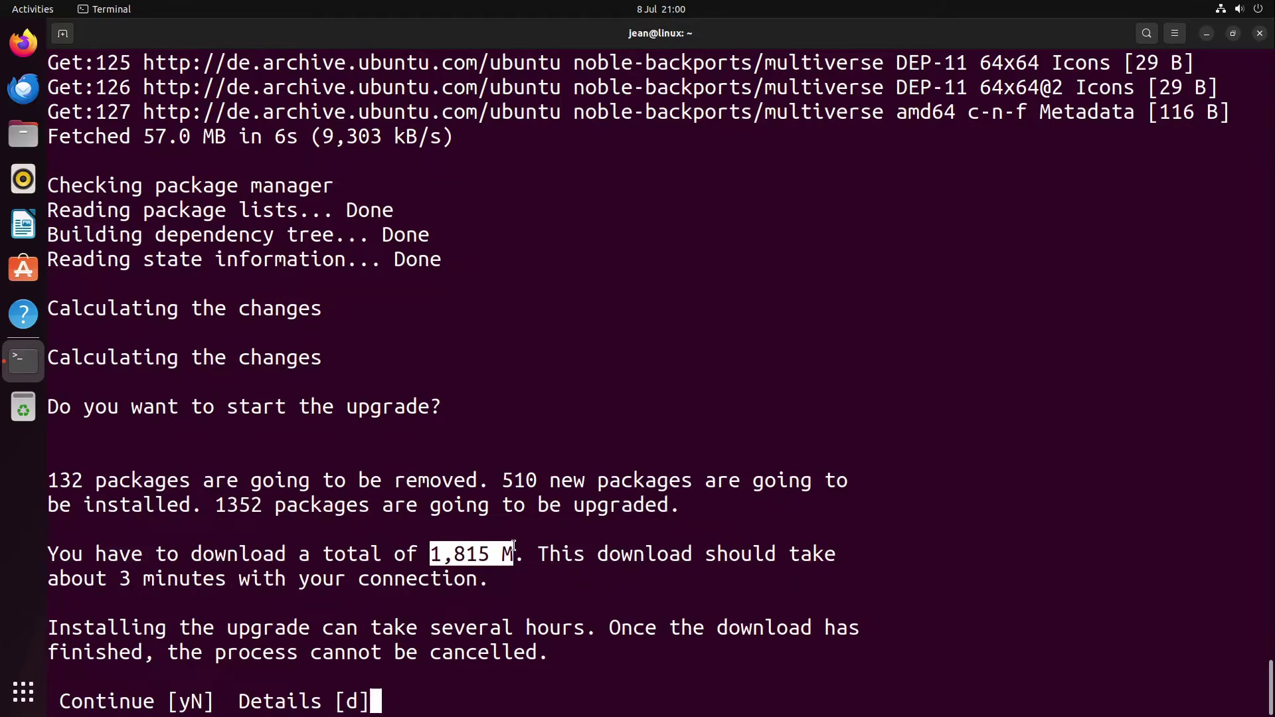
click(363, 620)
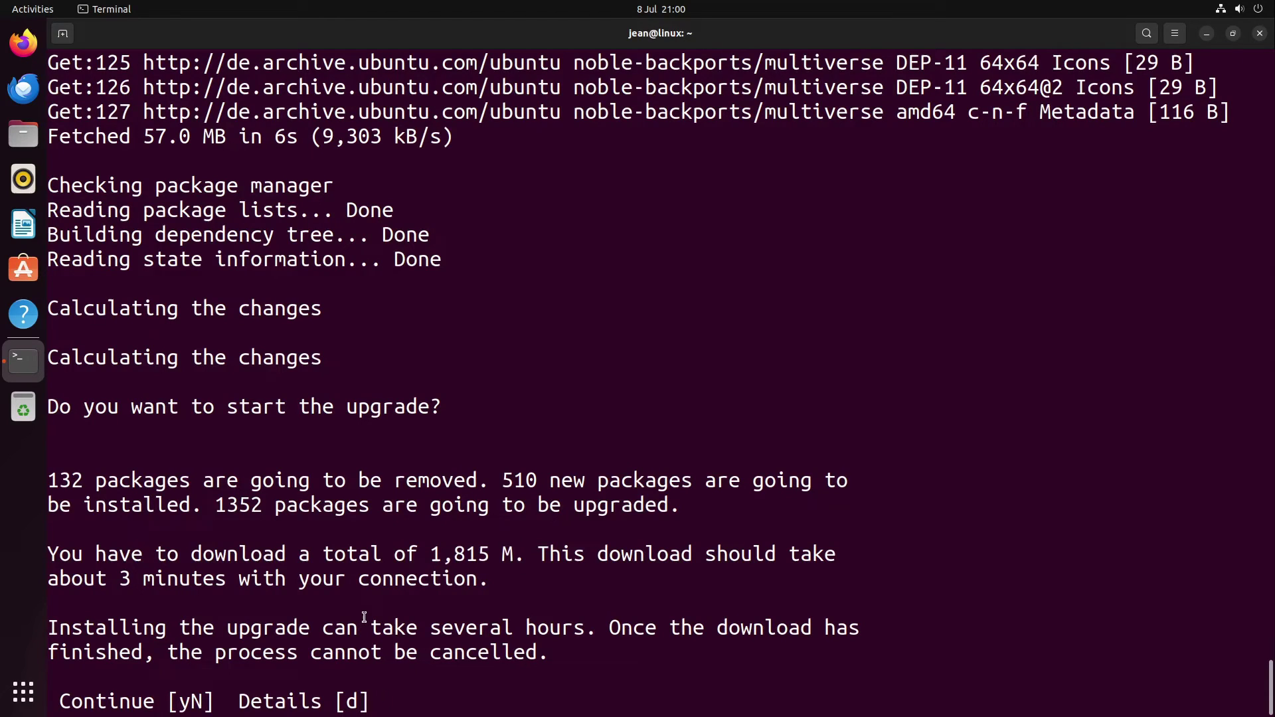
text(y)
key(Return)
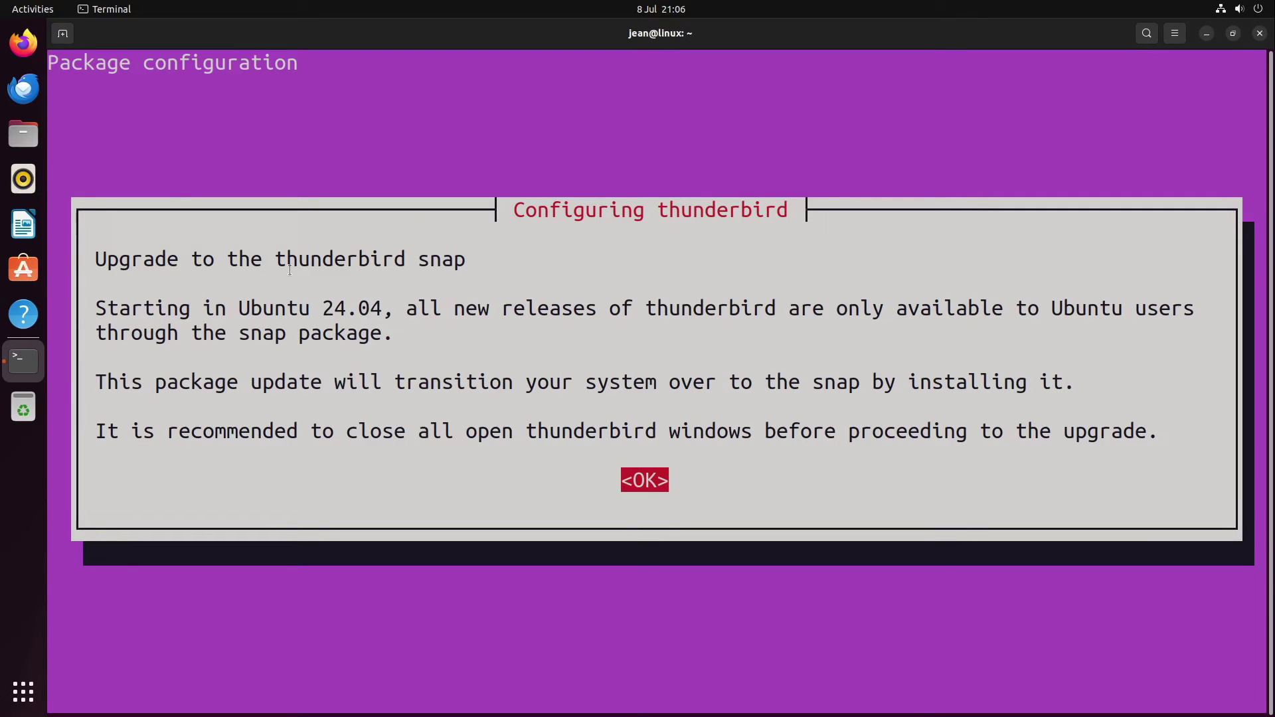
Accept <OK> on the 'Configuring thunderbird' snap transition notice.
key(Return)
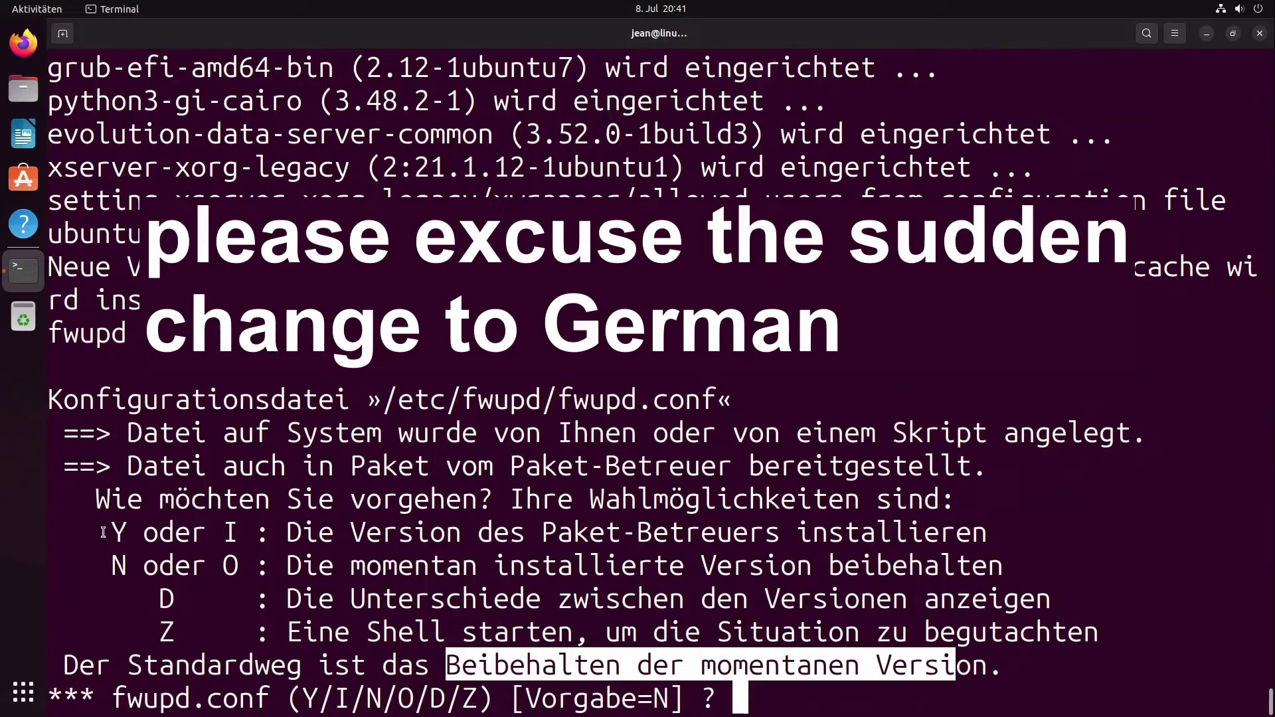
Install the package maintainer's version of /etc/fwupd/fwupd.conf at the Y/I prompt.
drag(109, 531, 235, 534)
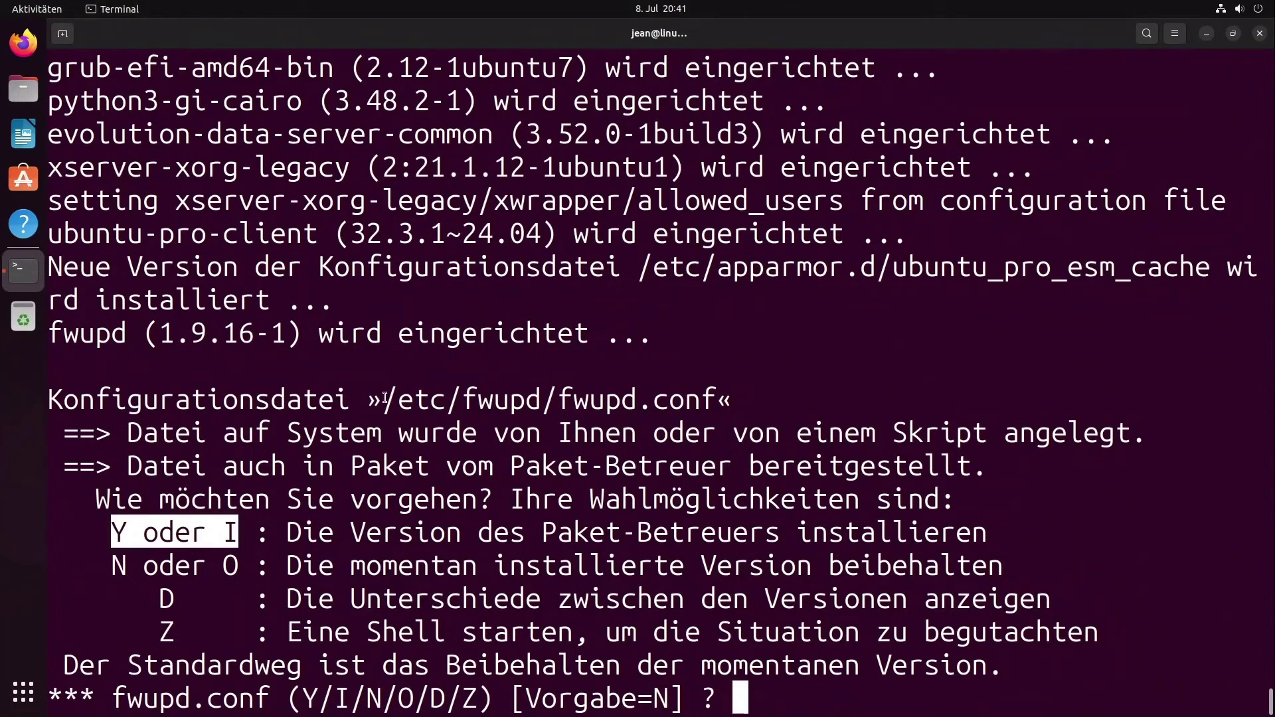
drag(385, 398, 715, 400)
click(710, 538)
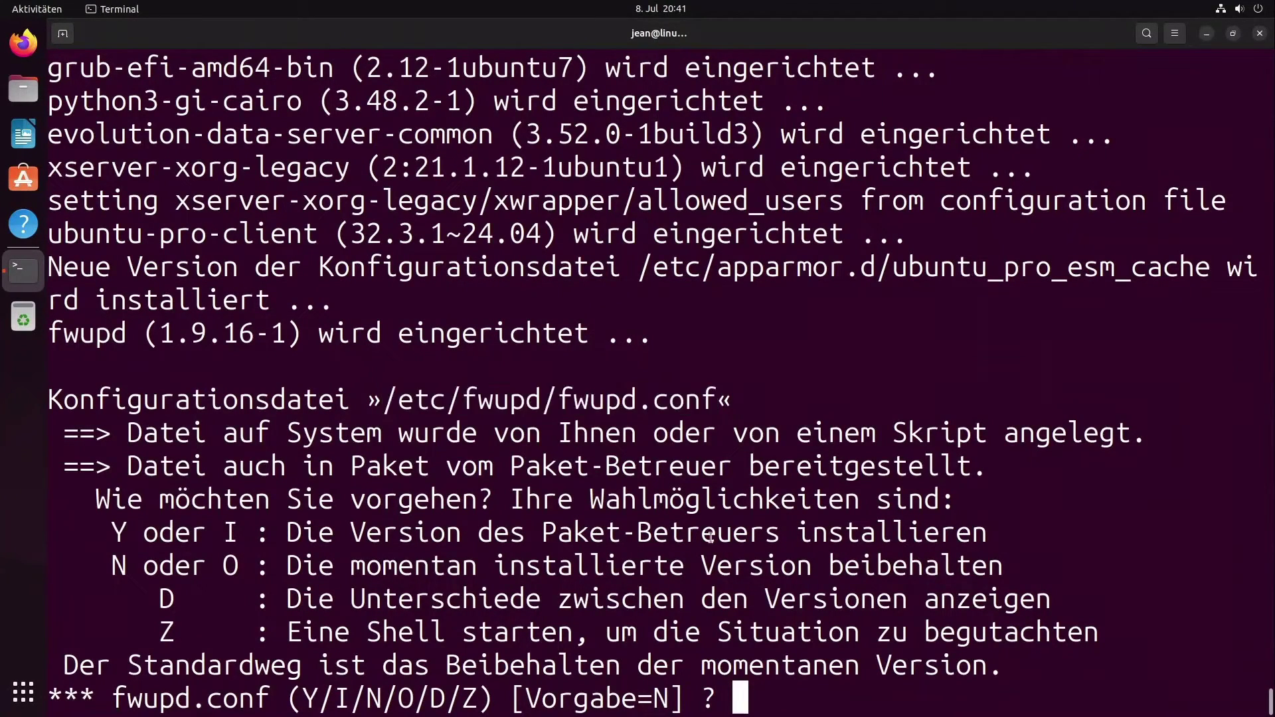
text(Y)
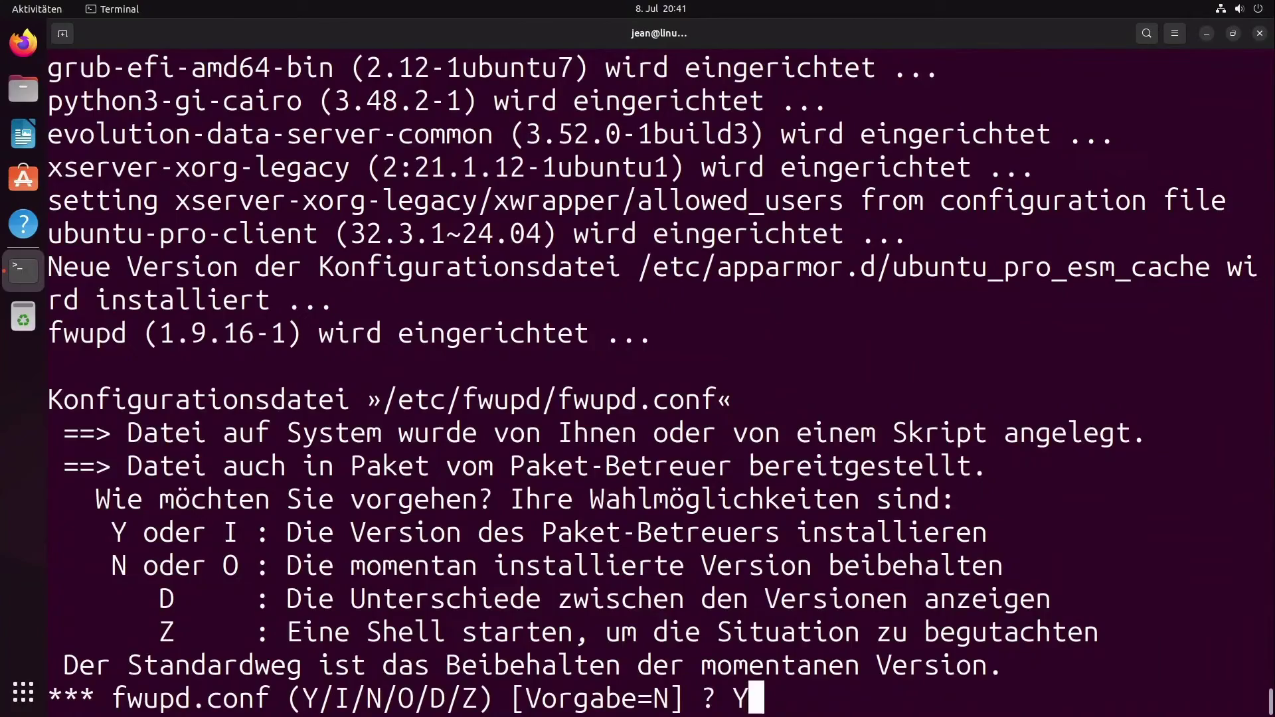
key(Return)
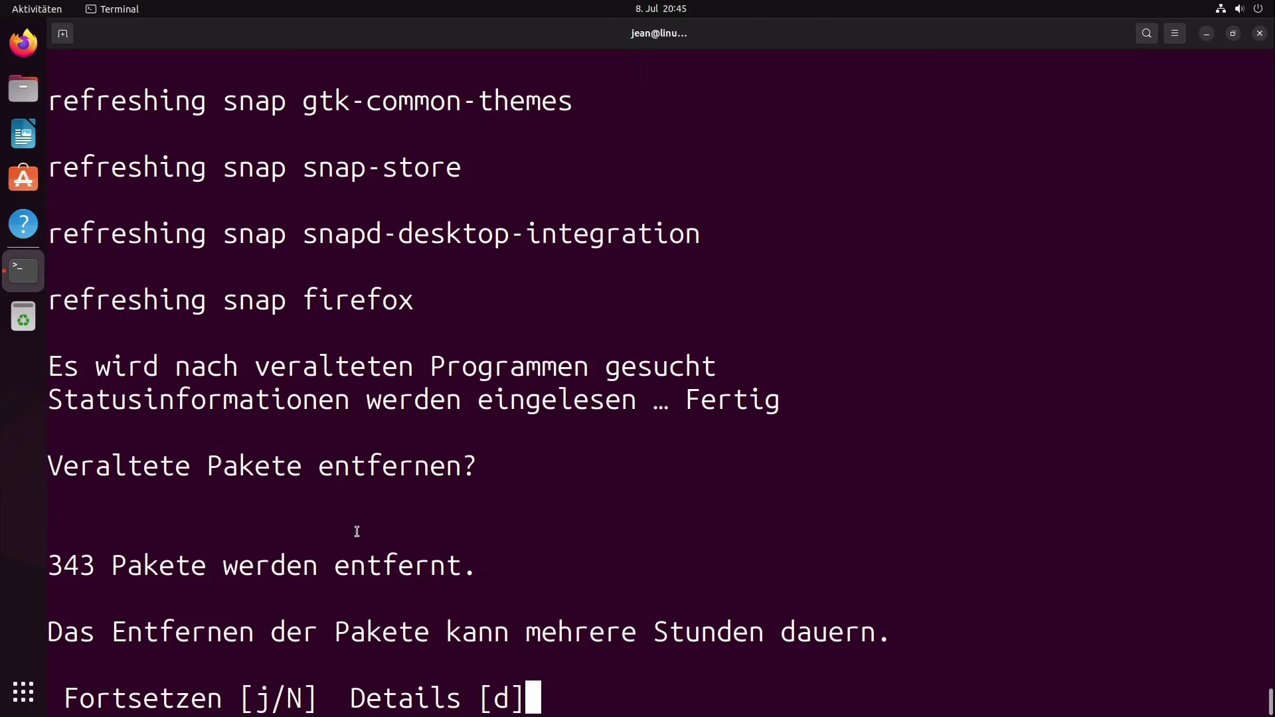
text(j)
Confirm removal of the 343 obsolete packages, then confirm the system restart.
key(Return)
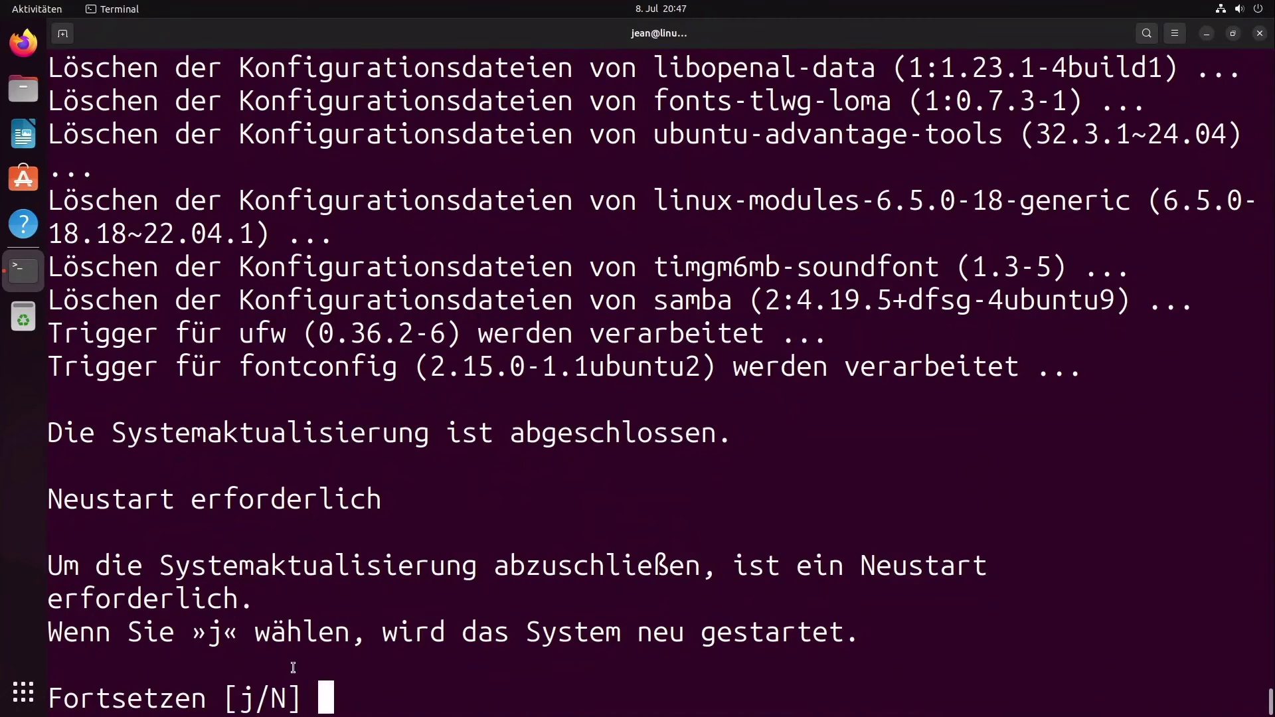
text(j)
key(Return)
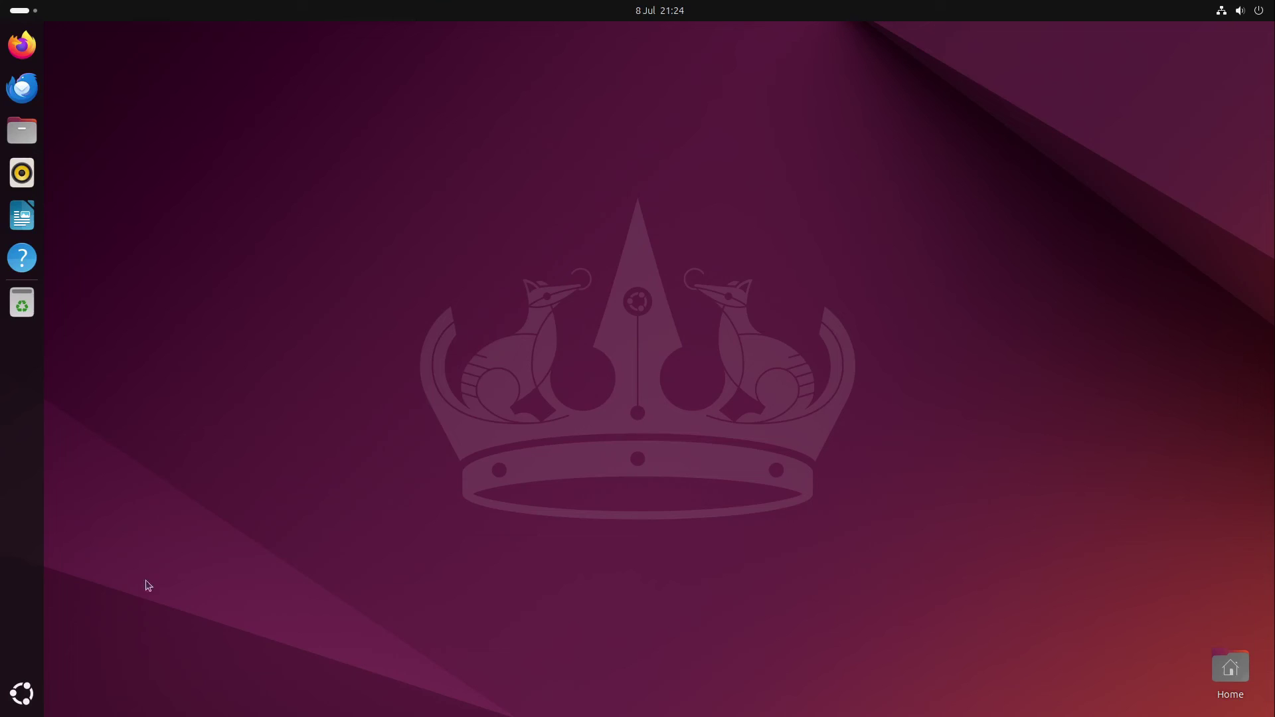
click(32, 698)
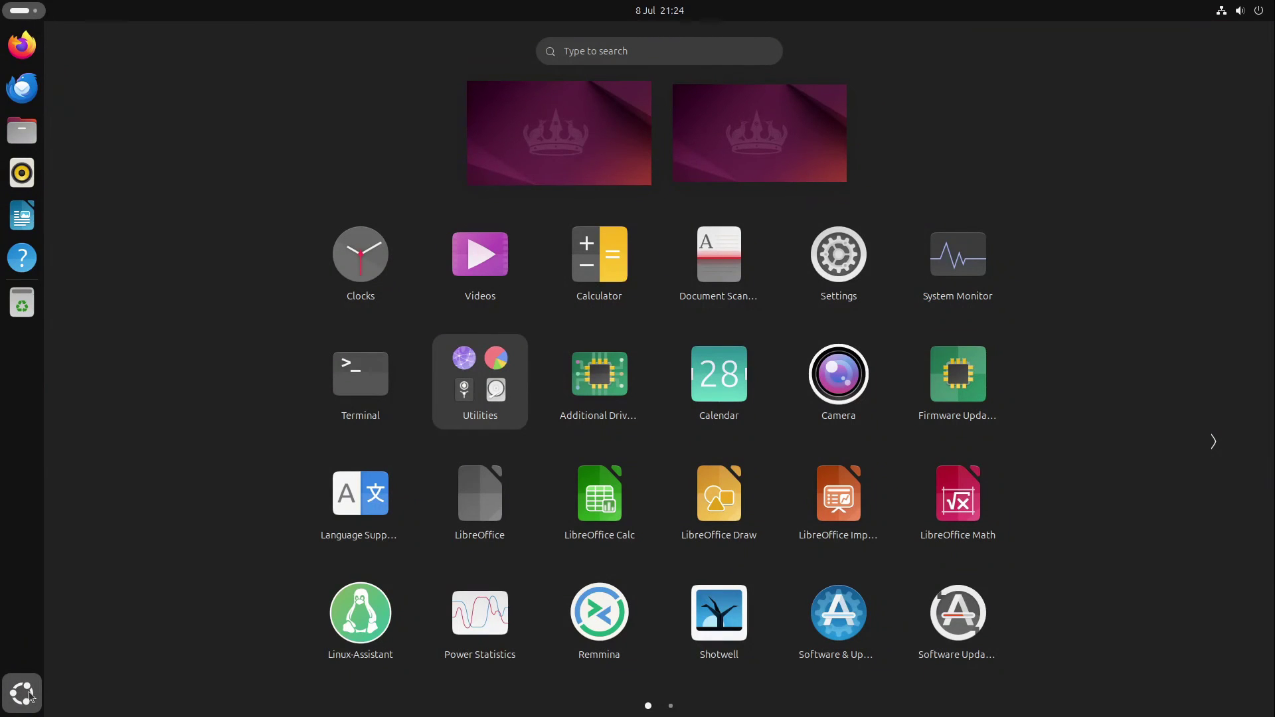
click(380, 614)
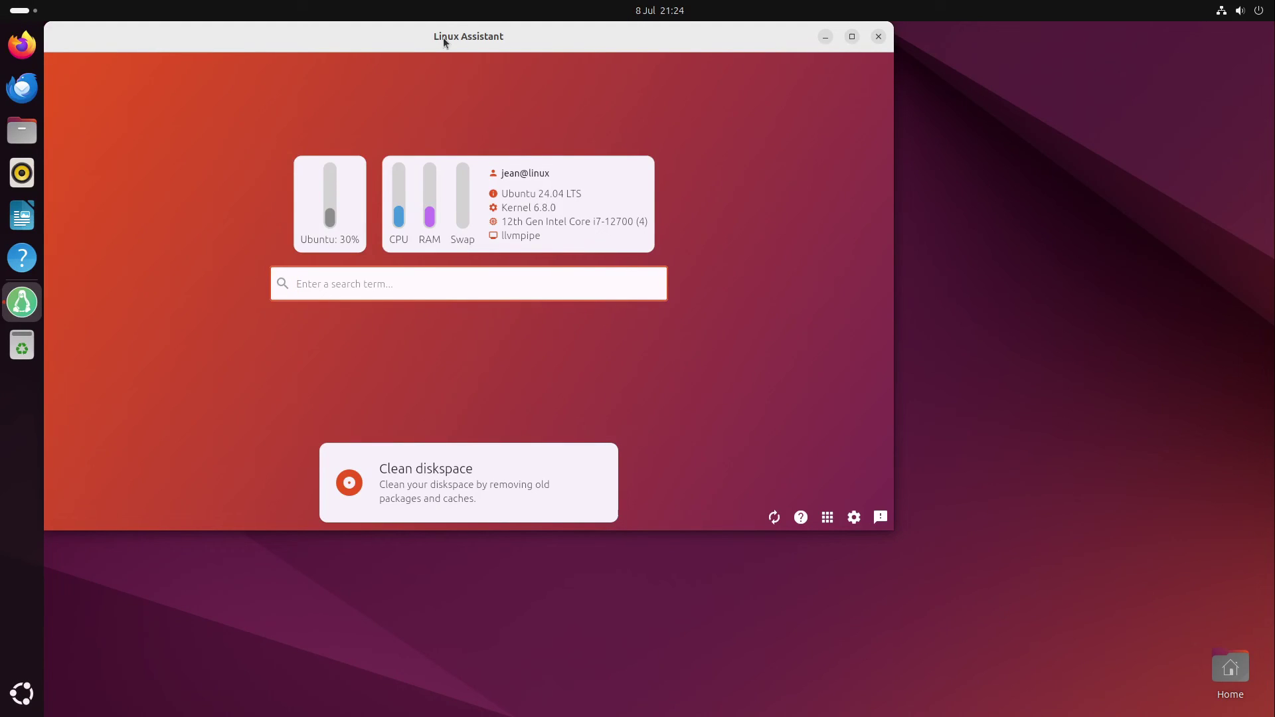
text(157)
drag(443, 37, 511, 81)
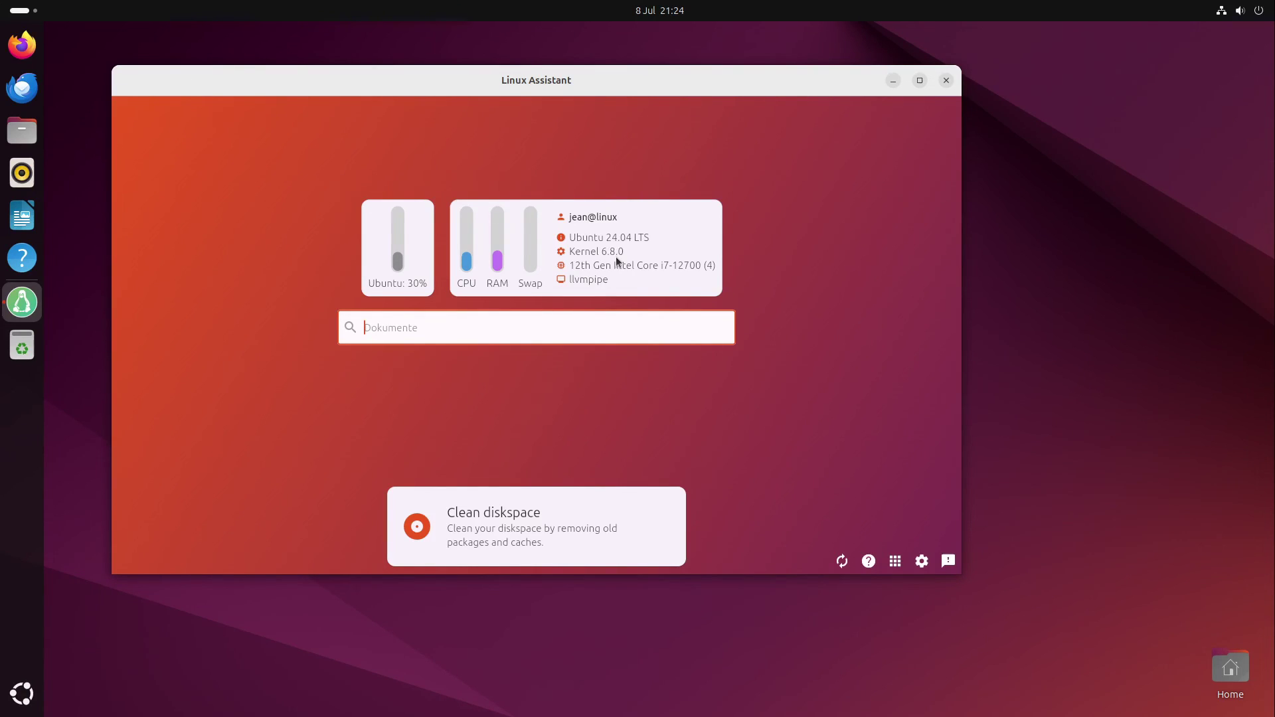
click(947, 81)
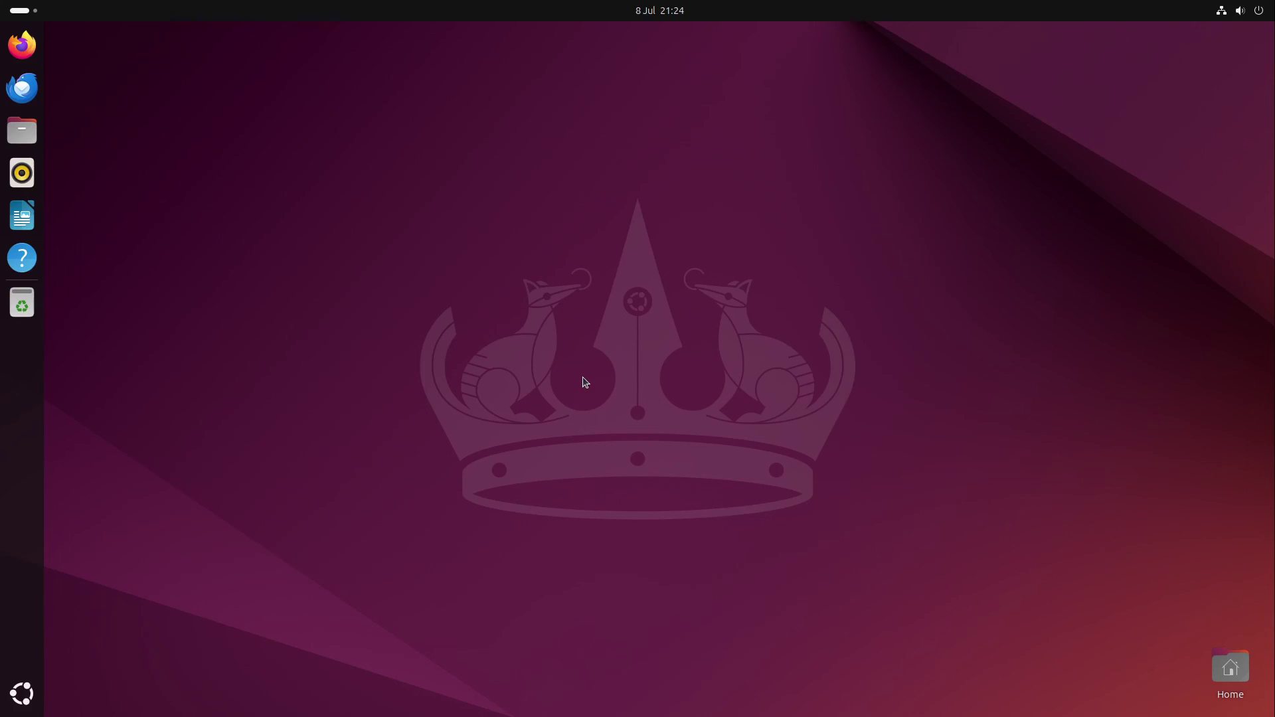